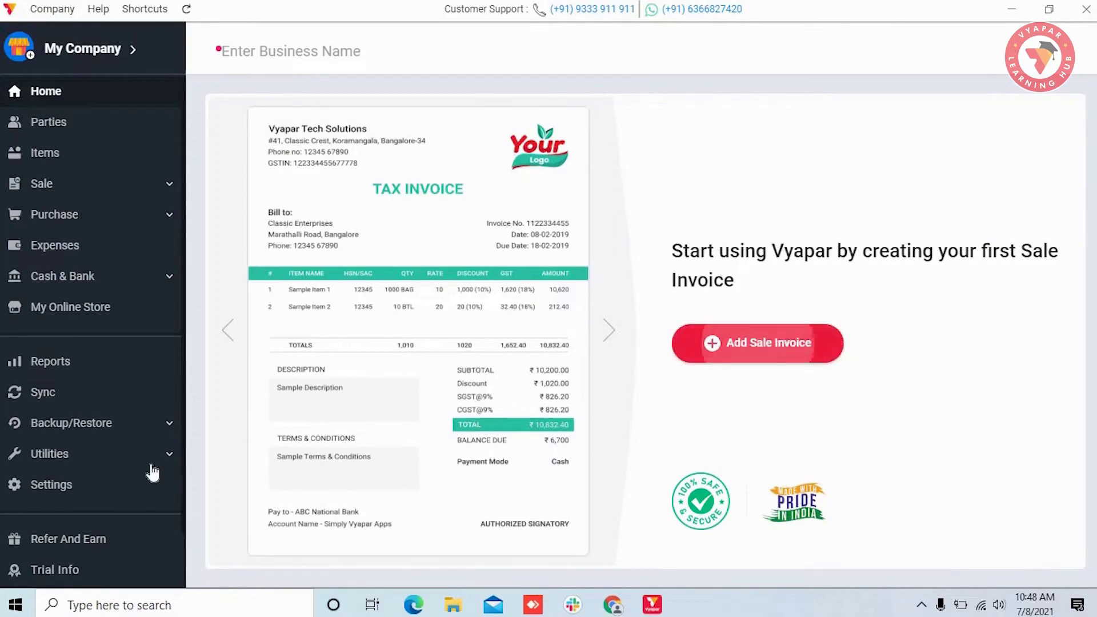
Look through the Transaction, Transaction Message and Party settings, ending on the Item settings
click(109, 494)
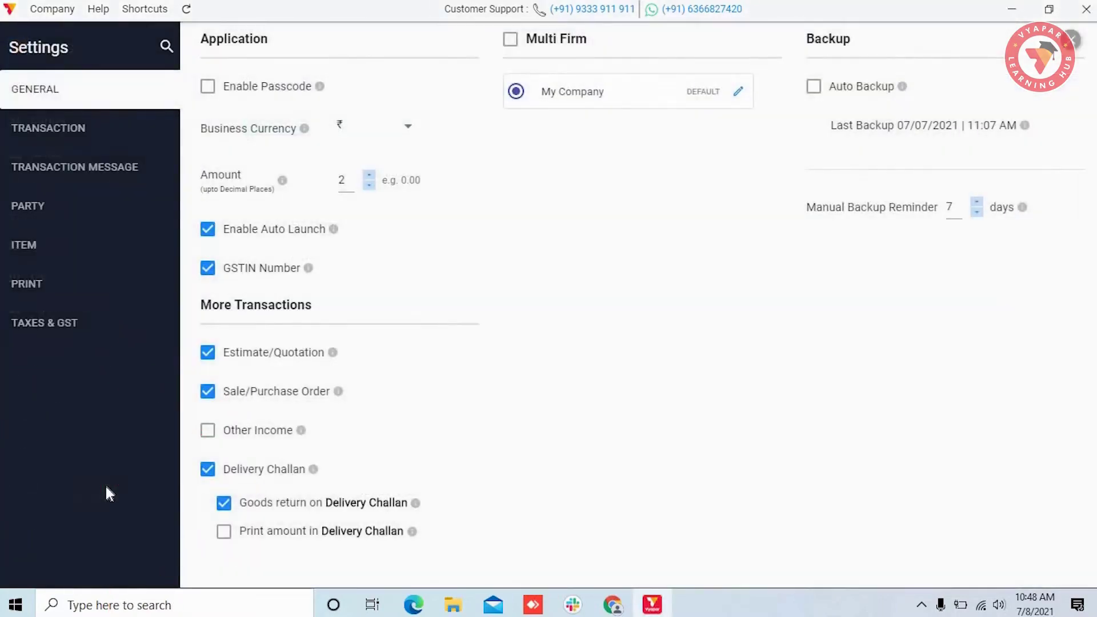
click(173, 169)
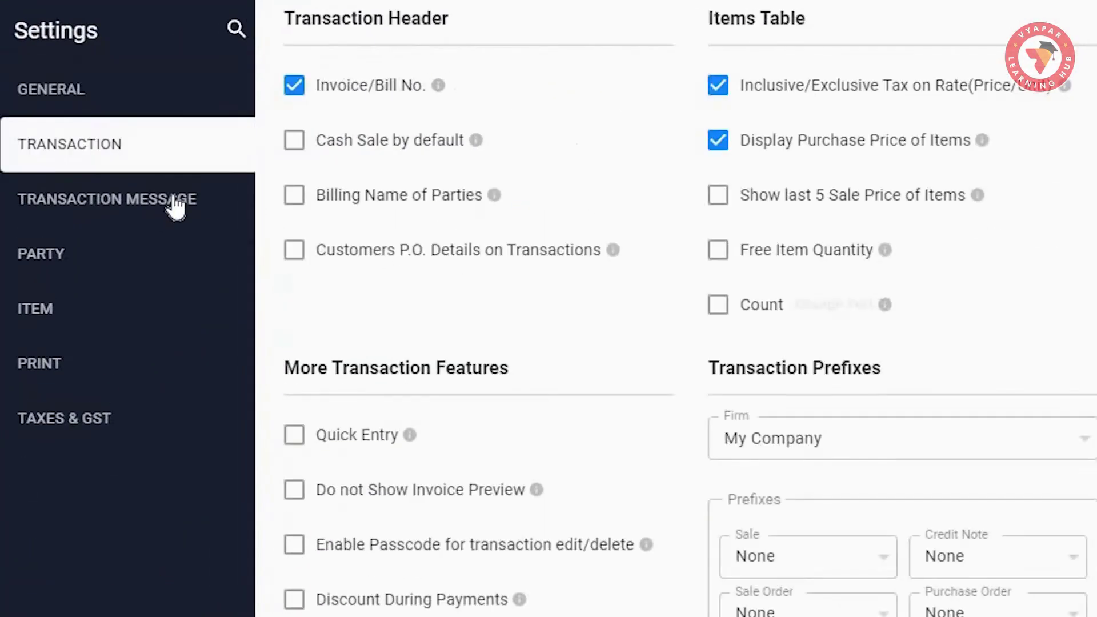
click(174, 201)
click(166, 257)
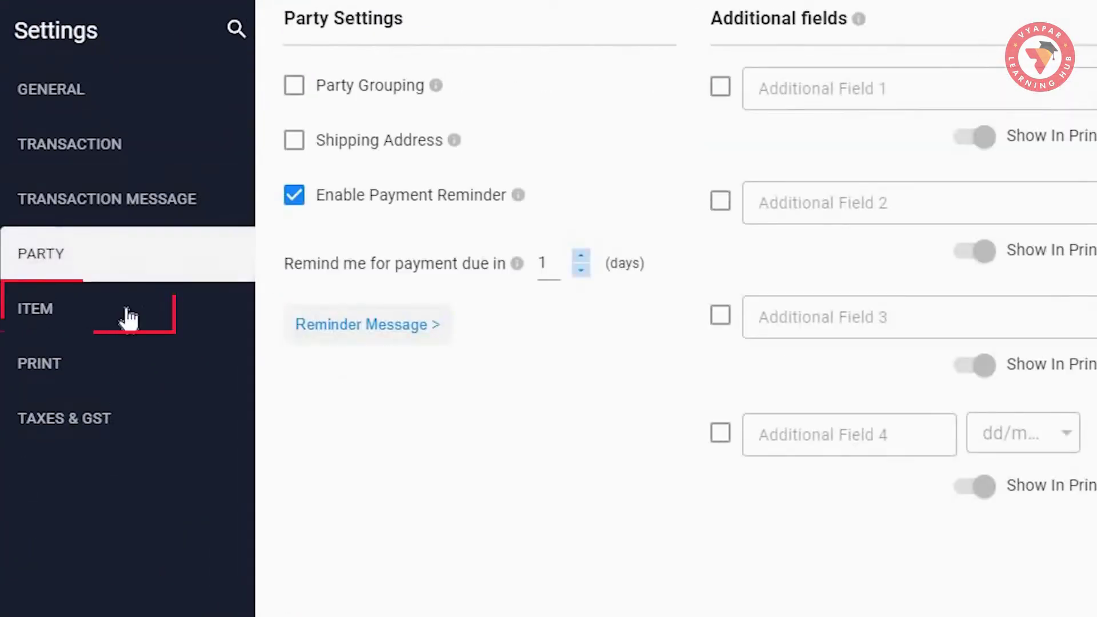
click(114, 312)
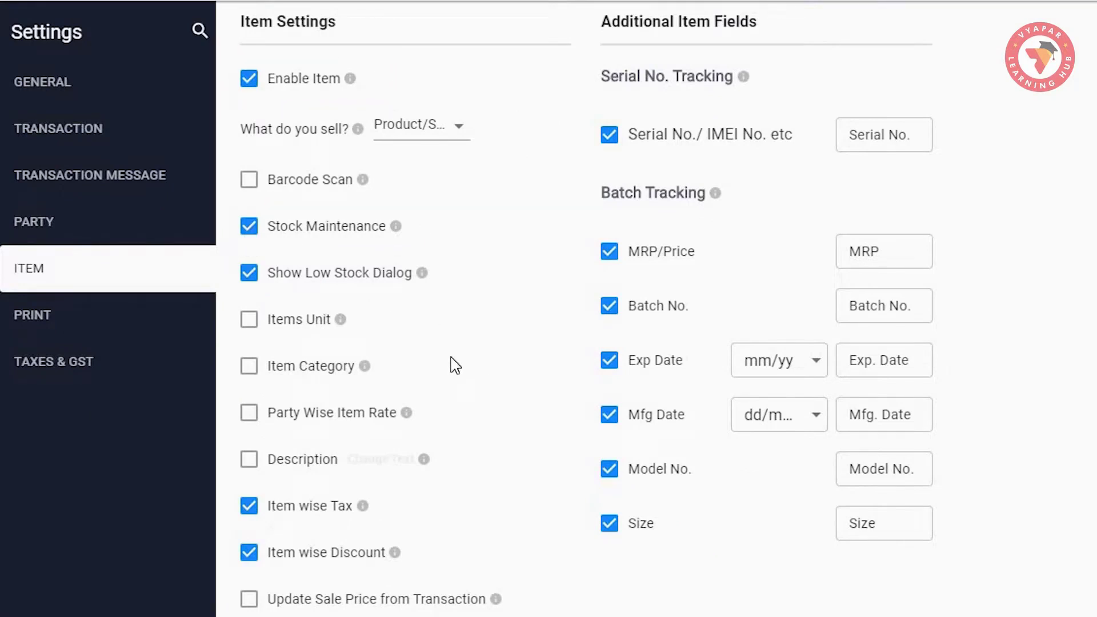
Enable Items Unit and Item Category without setting a default unit, keeping Item wise Tax checked
click(249, 319)
mouse_move(342, 323)
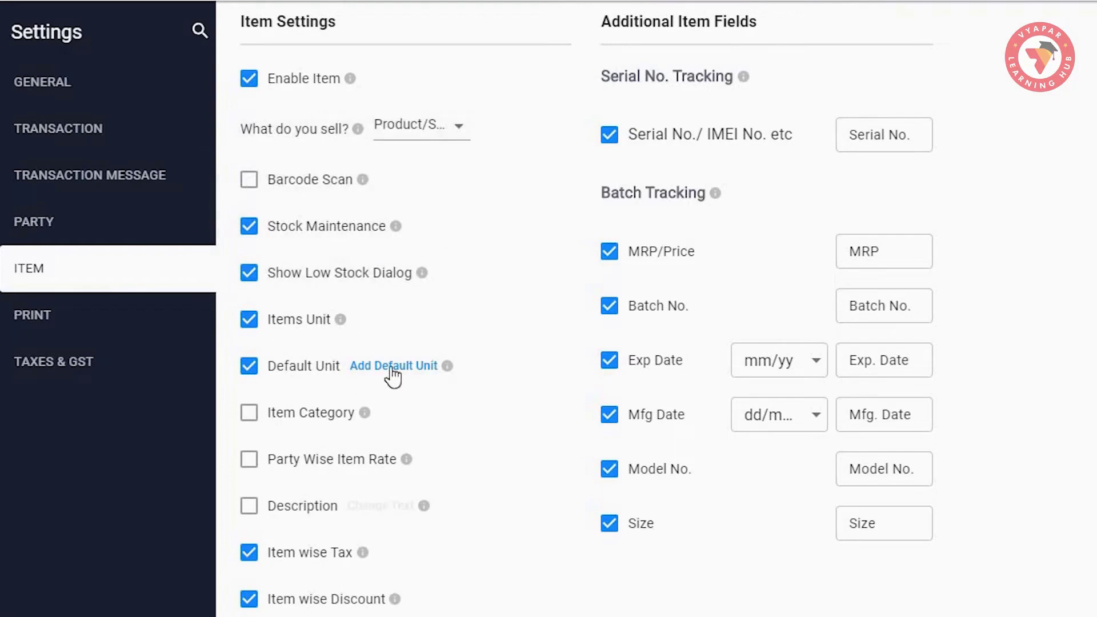
click(409, 369)
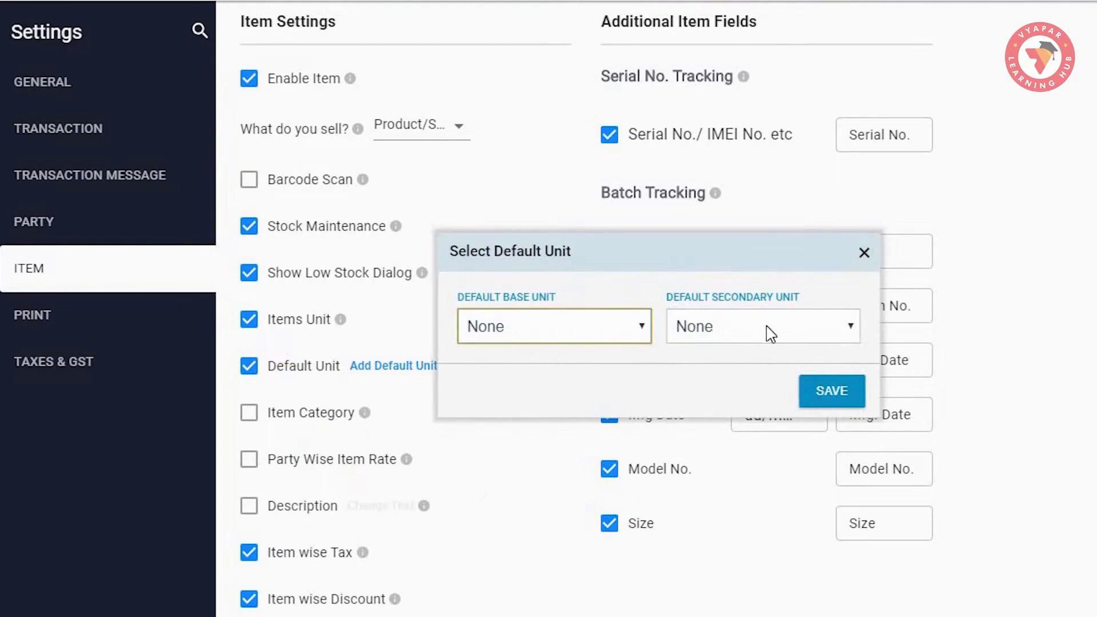
click(861, 258)
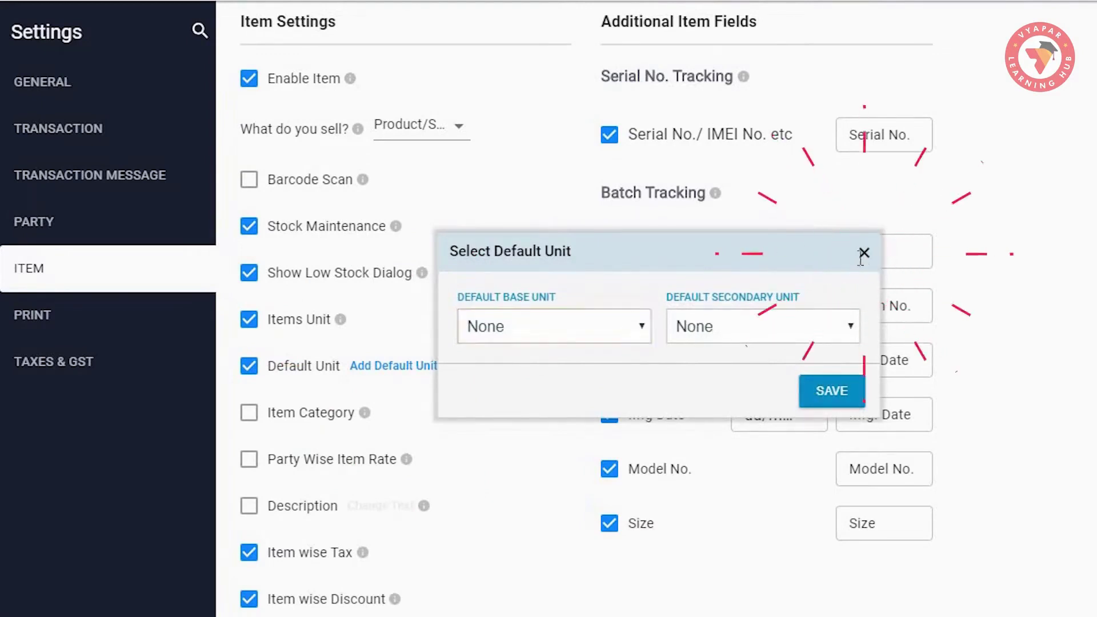
click(249, 414)
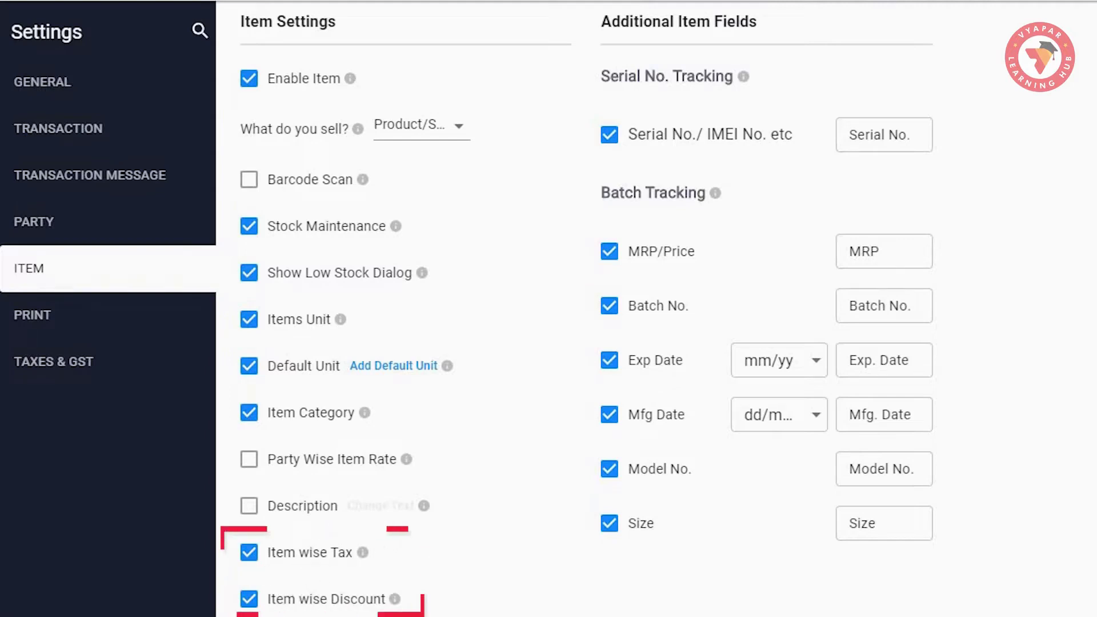
click(247, 558)
click(248, 558)
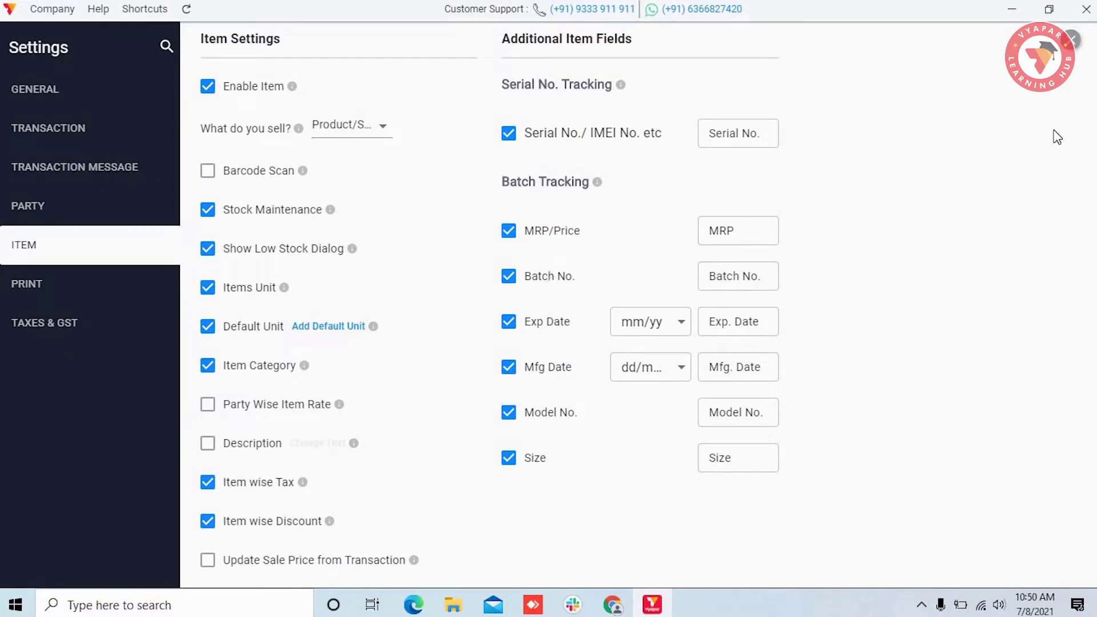
Close settings and review the Items page's Services, Category, Units and Online Store tabs, returning to Products
click(1071, 41)
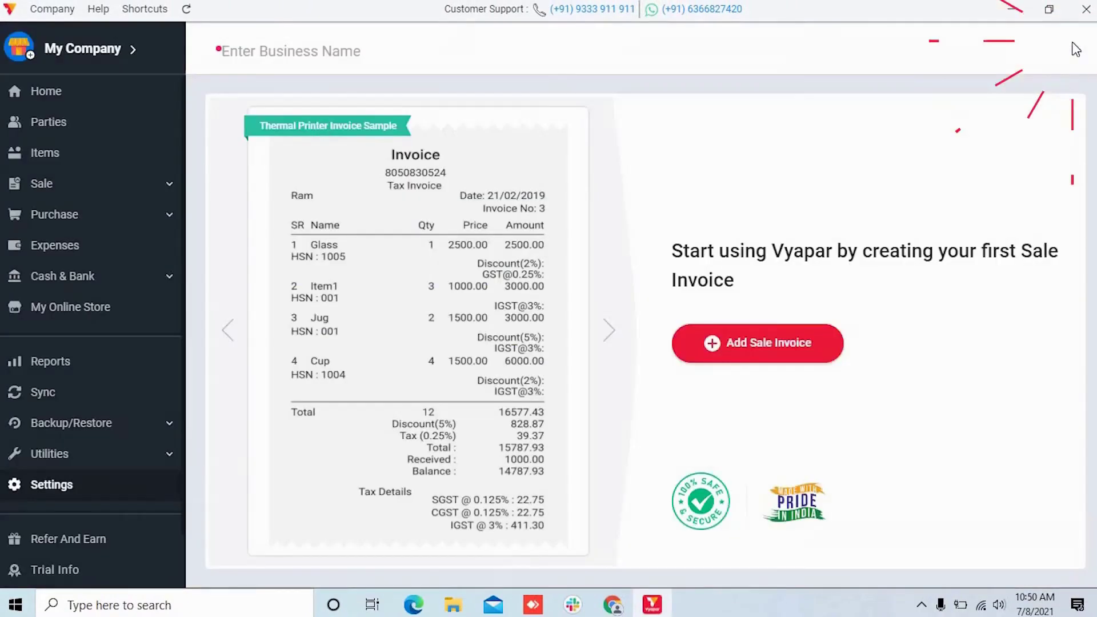
click(79, 160)
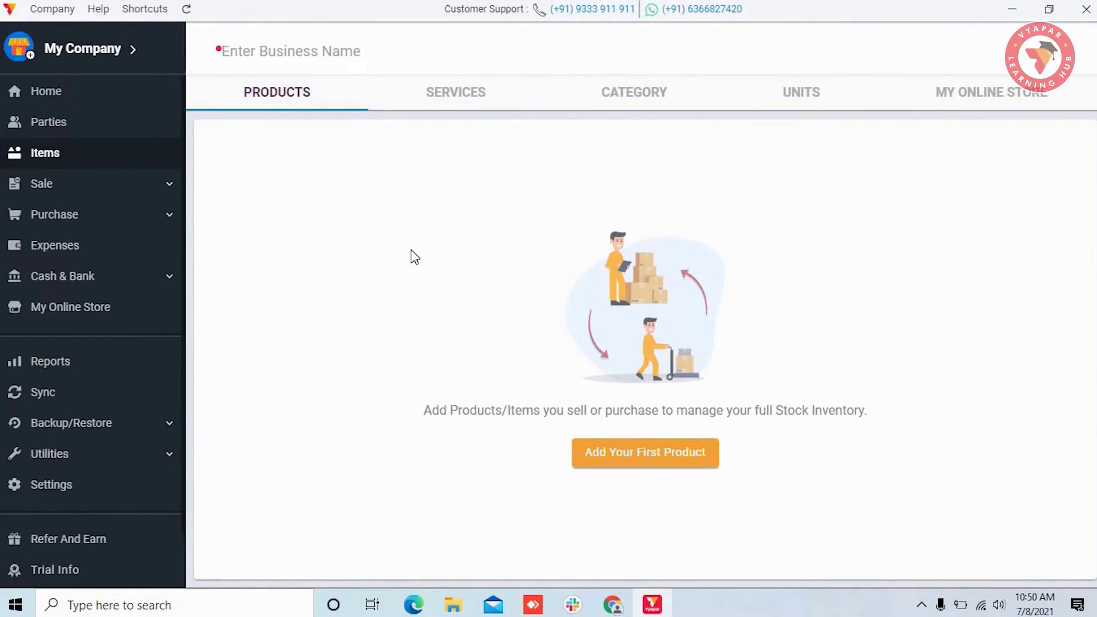
click(452, 98)
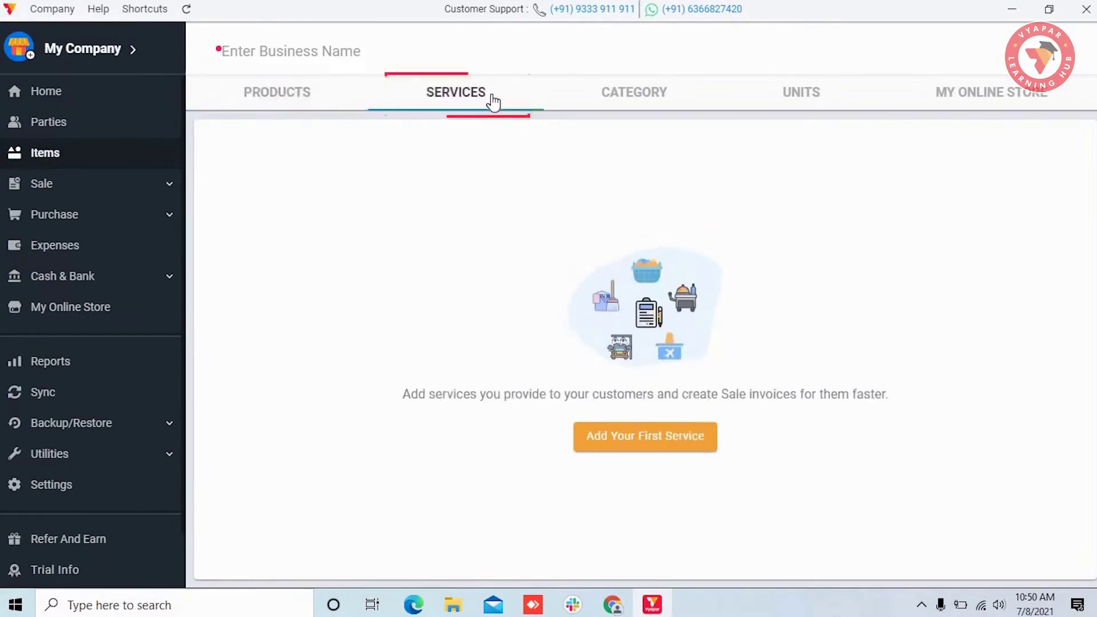
click(638, 96)
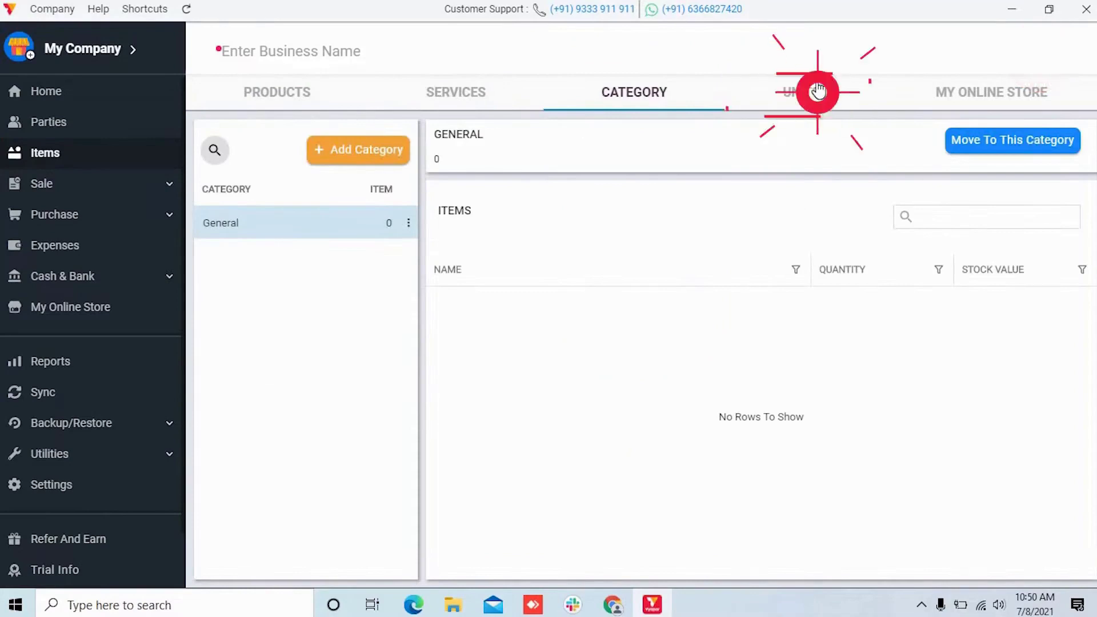
click(818, 90)
click(966, 102)
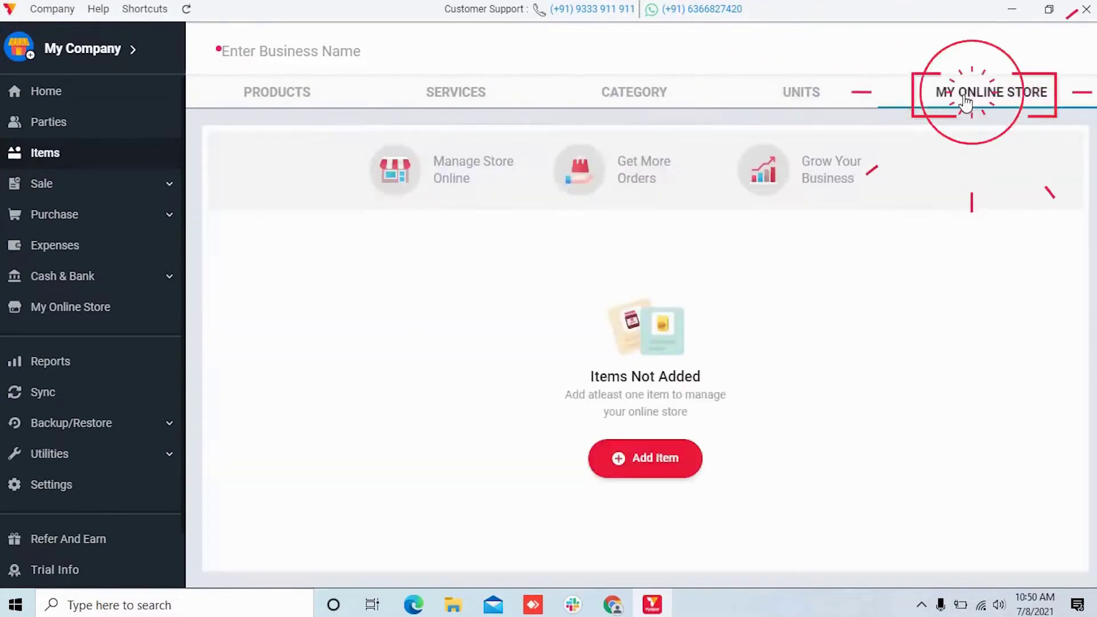
click(302, 92)
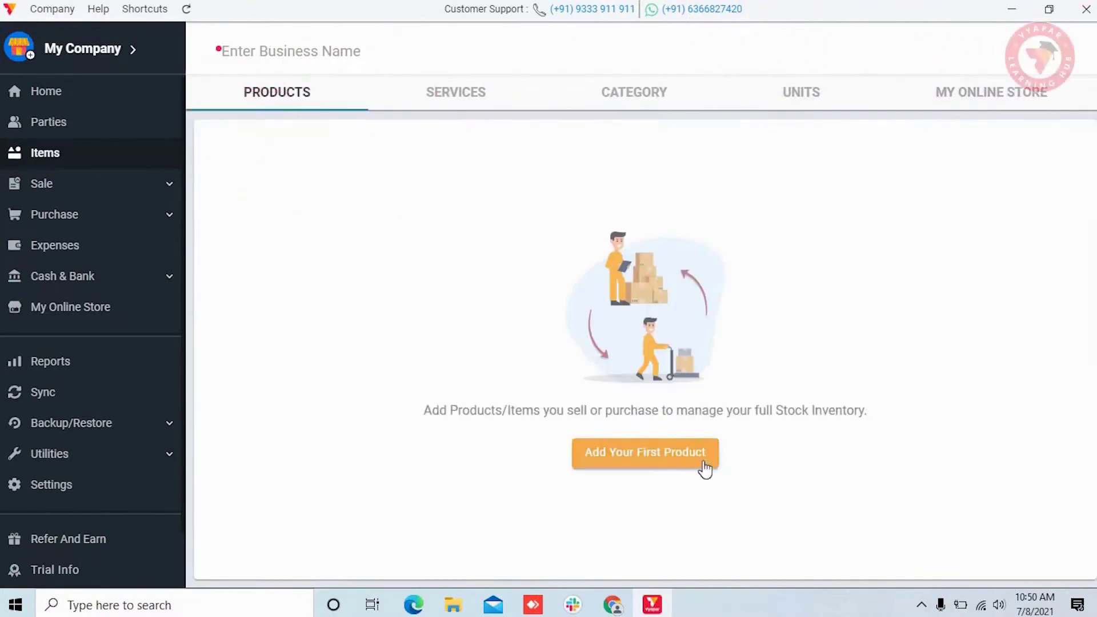
Add the first product, named Water Bottle, with HSN code 123456
click(675, 470)
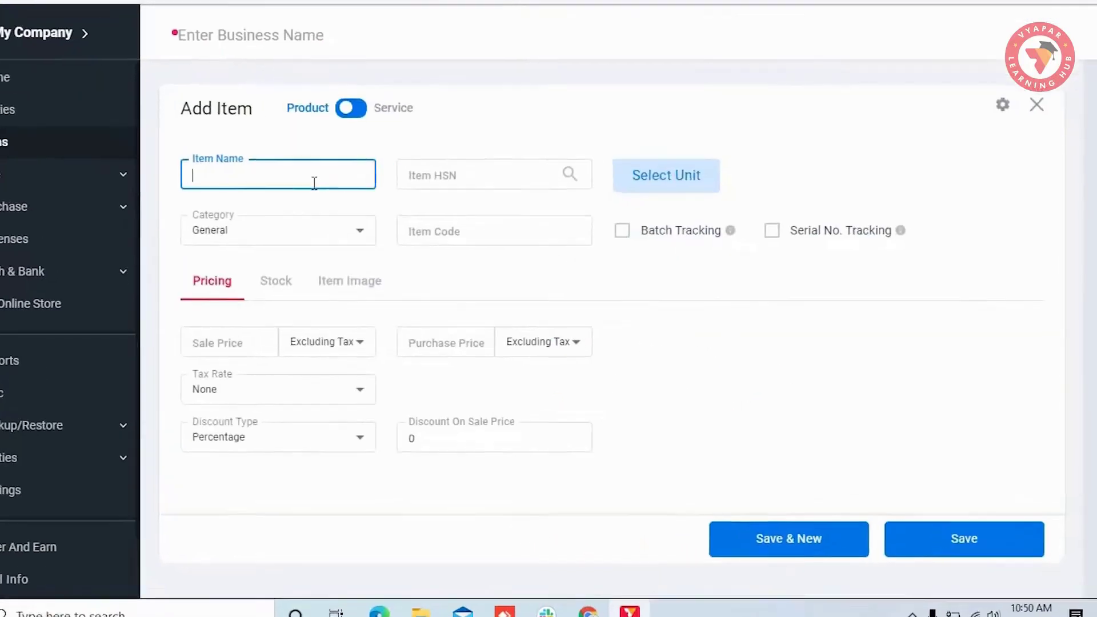
text(Water Bottle)
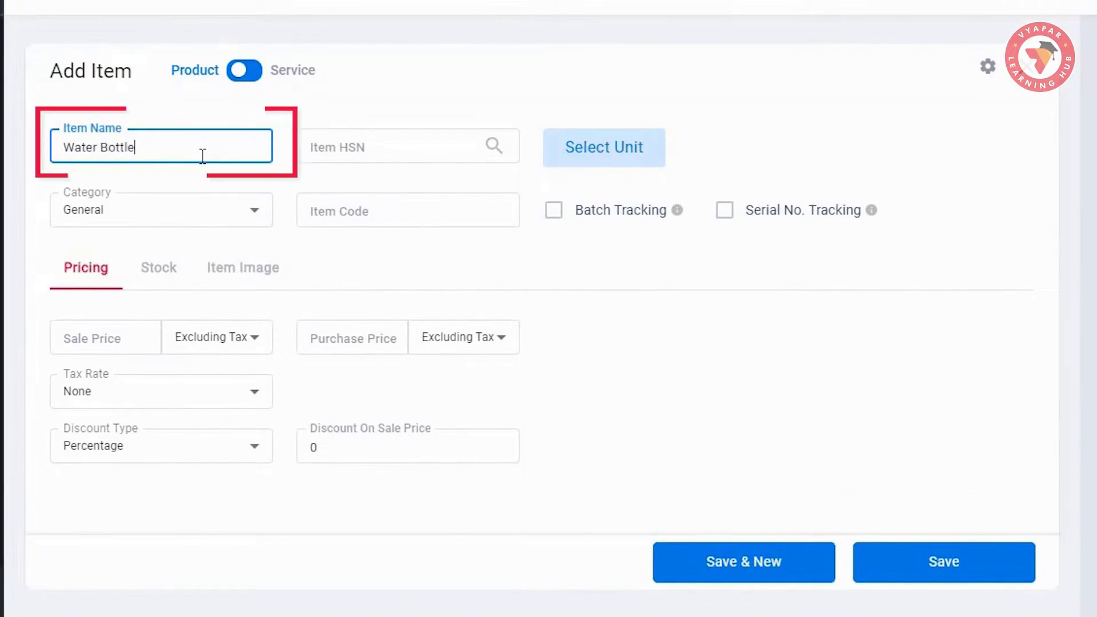
key(Tab)
text(1234)
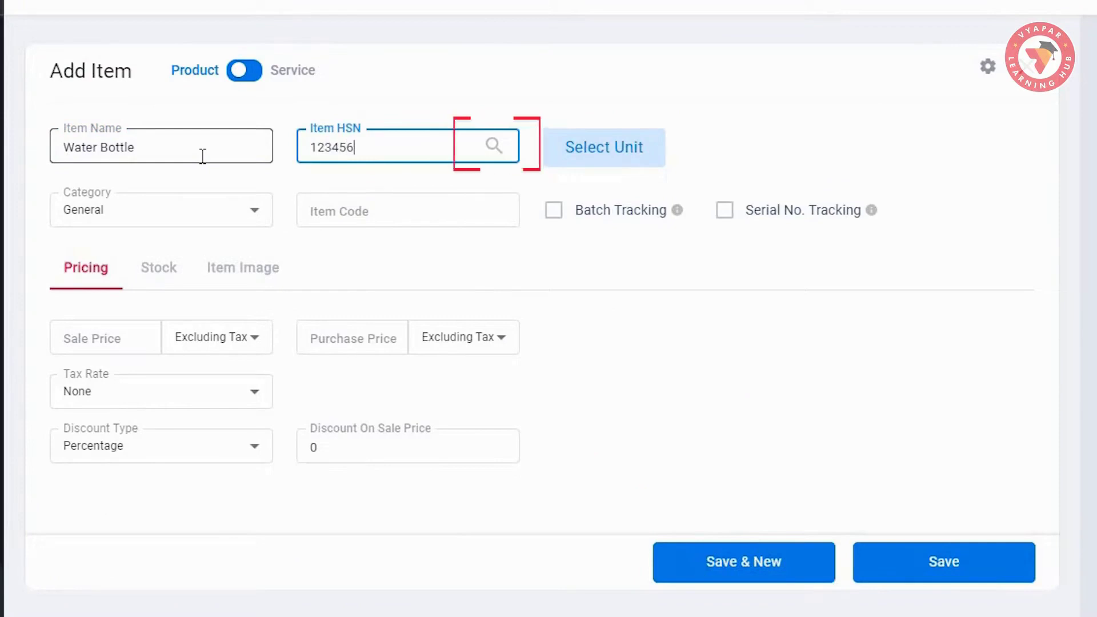
click(526, 137)
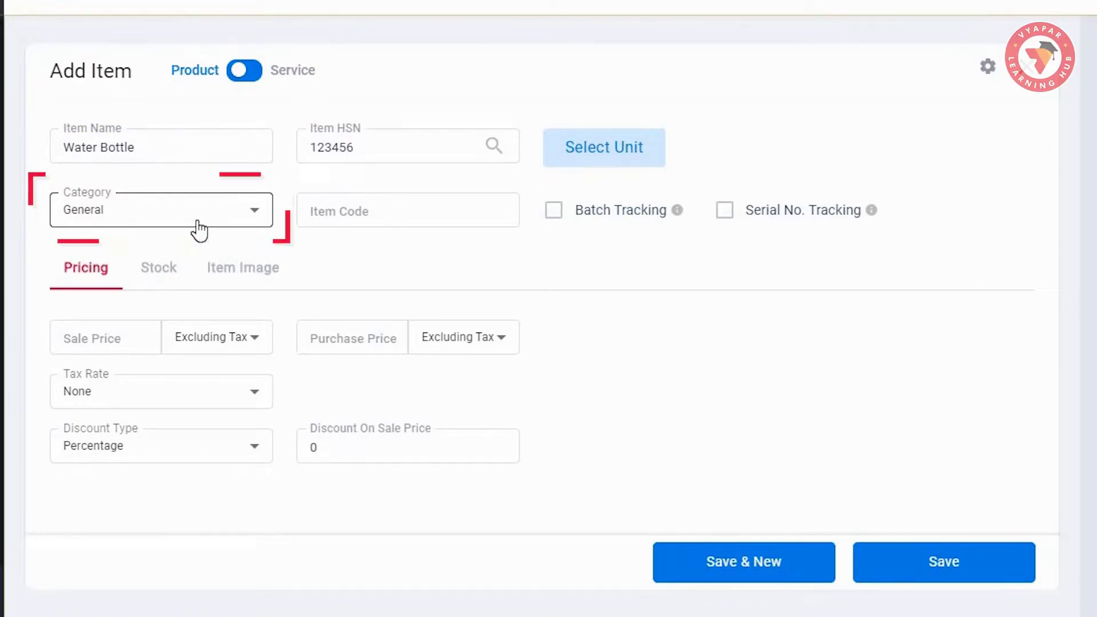
click(369, 212)
Enter item code 987654 and set units to BOX base and BOTTLES secondary at 1 Box = 12 Btl
text(987654)
click(595, 157)
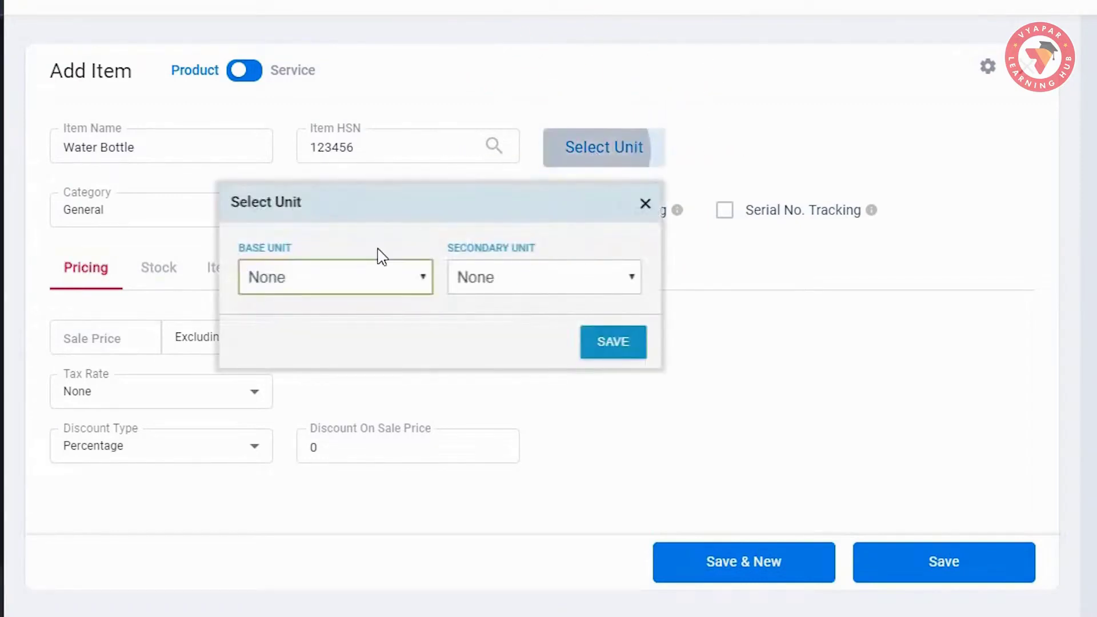
click(355, 286)
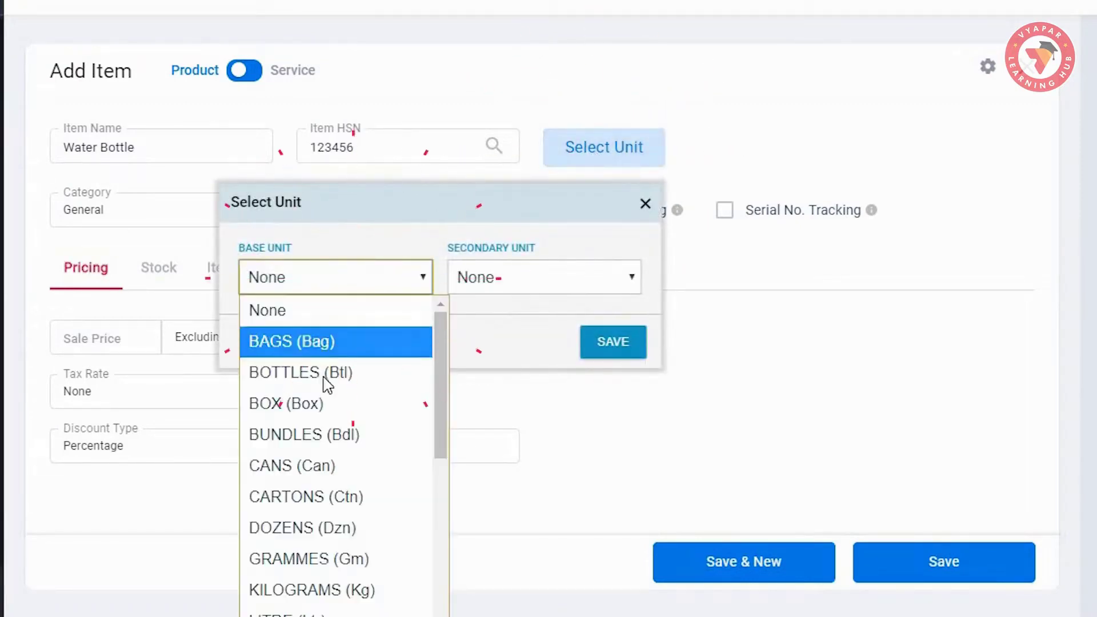
click(293, 402)
click(544, 277)
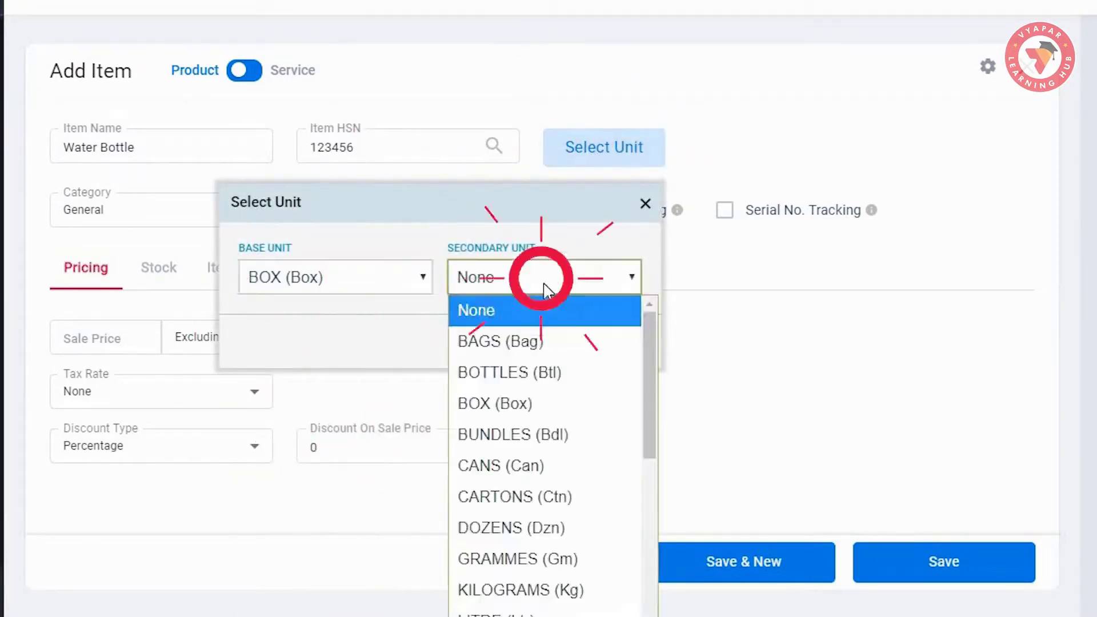
click(529, 372)
click(421, 299)
text(12)
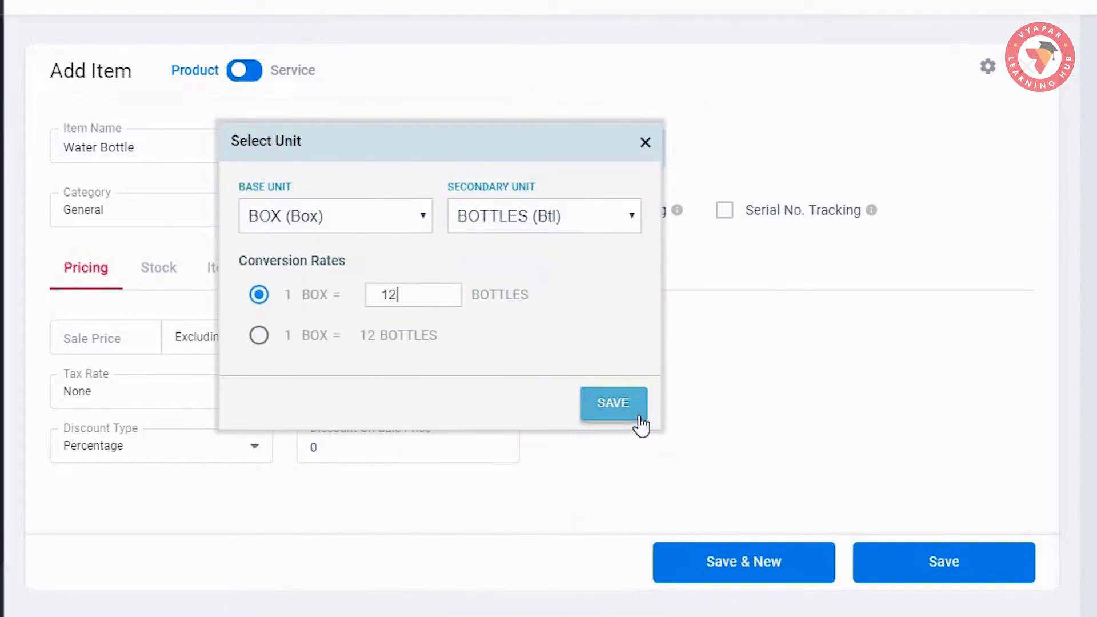
click(613, 404)
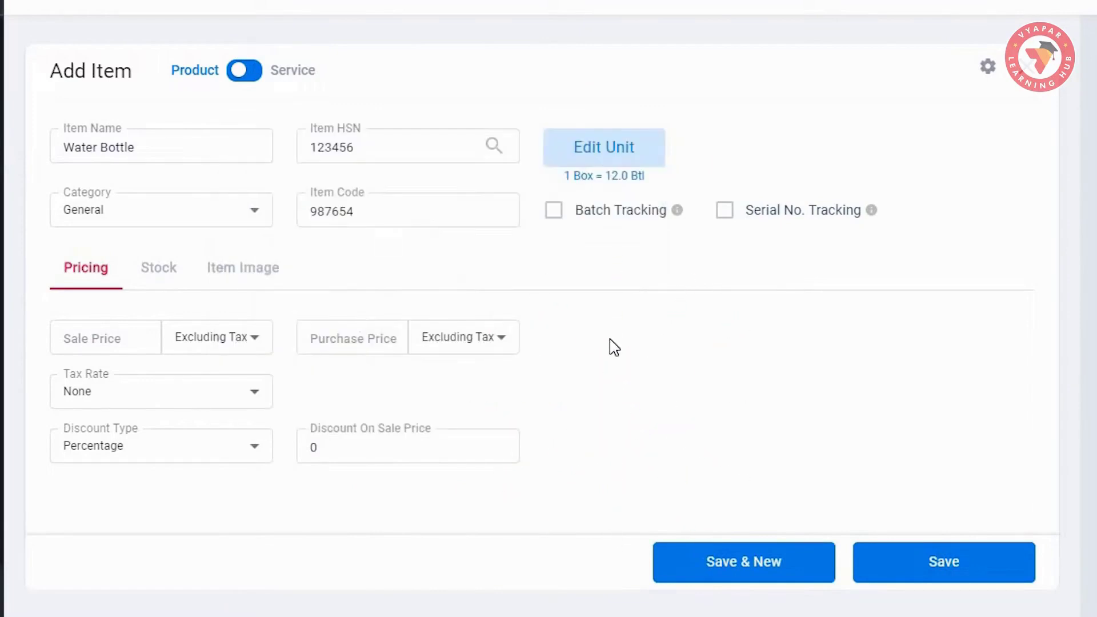
Set the sale price to 149 and the purchase price to 109, excluding tax
click(158, 280)
click(233, 283)
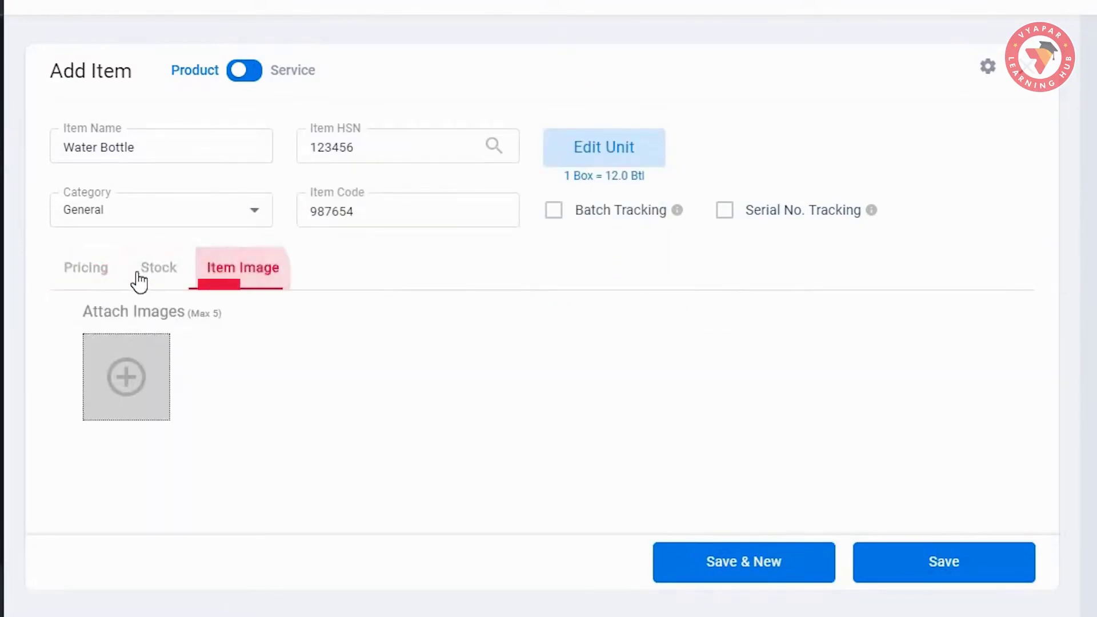
click(90, 280)
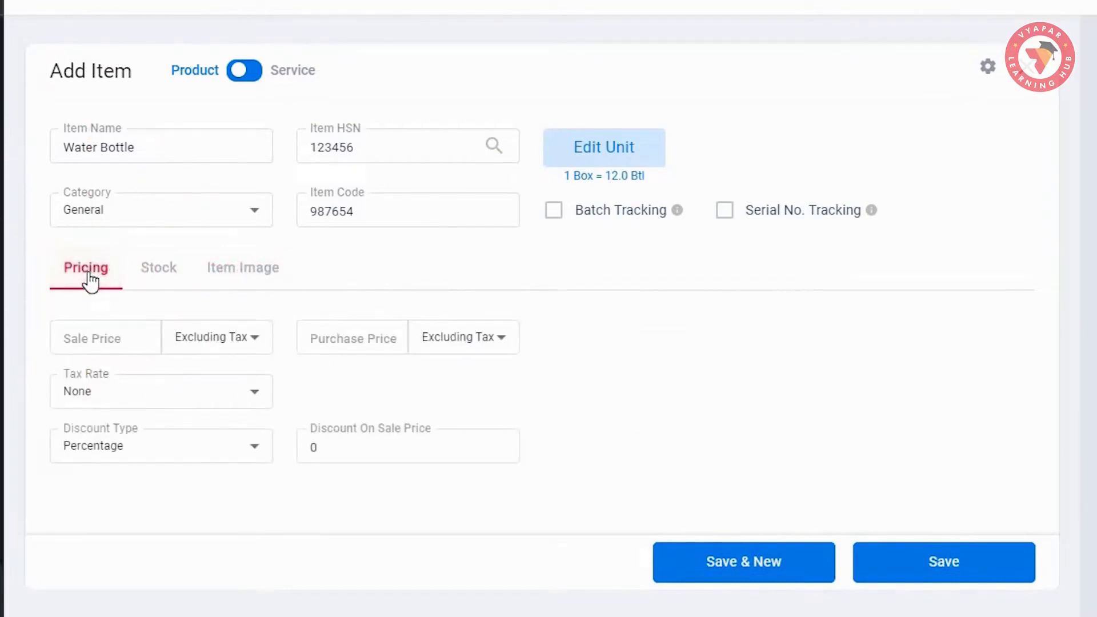
click(93, 338)
text(149)
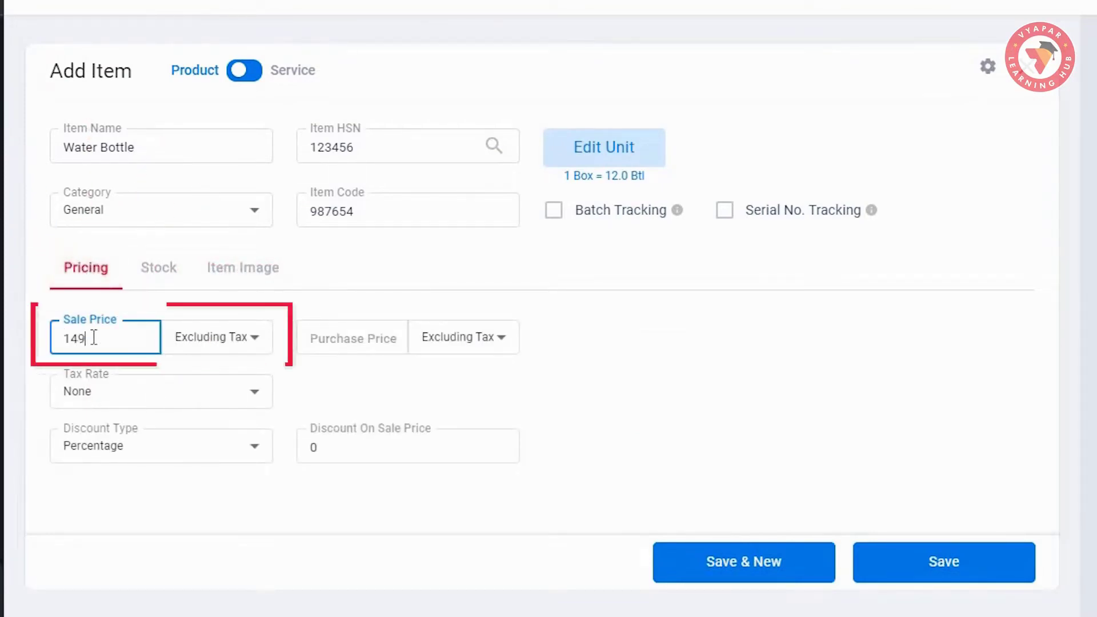
click(247, 347)
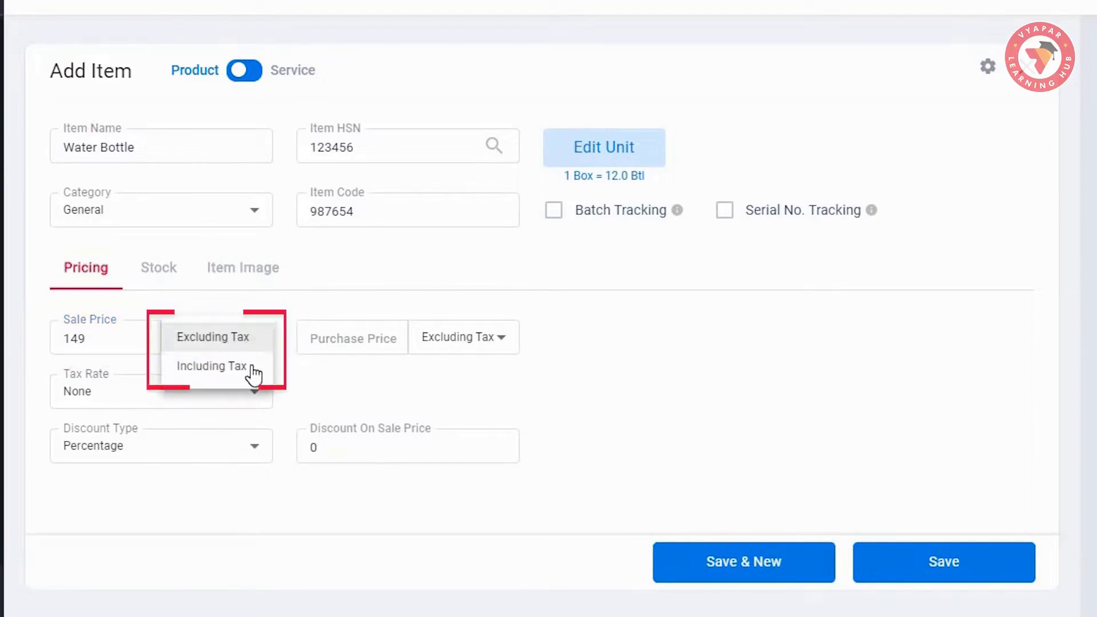
click(353, 332)
text(109)
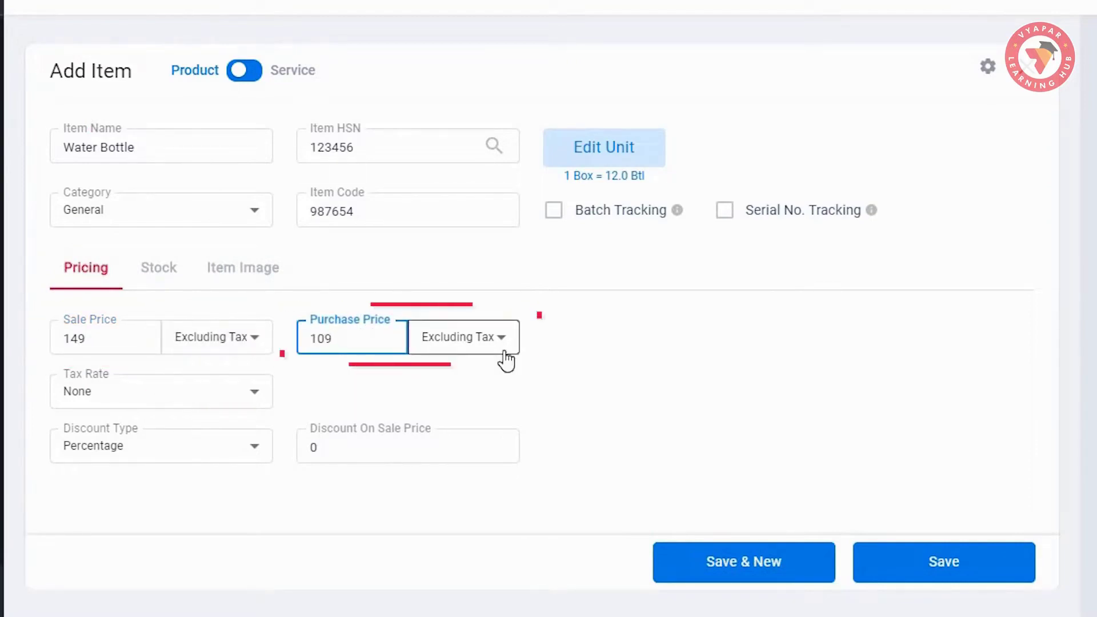
click(506, 345)
click(337, 383)
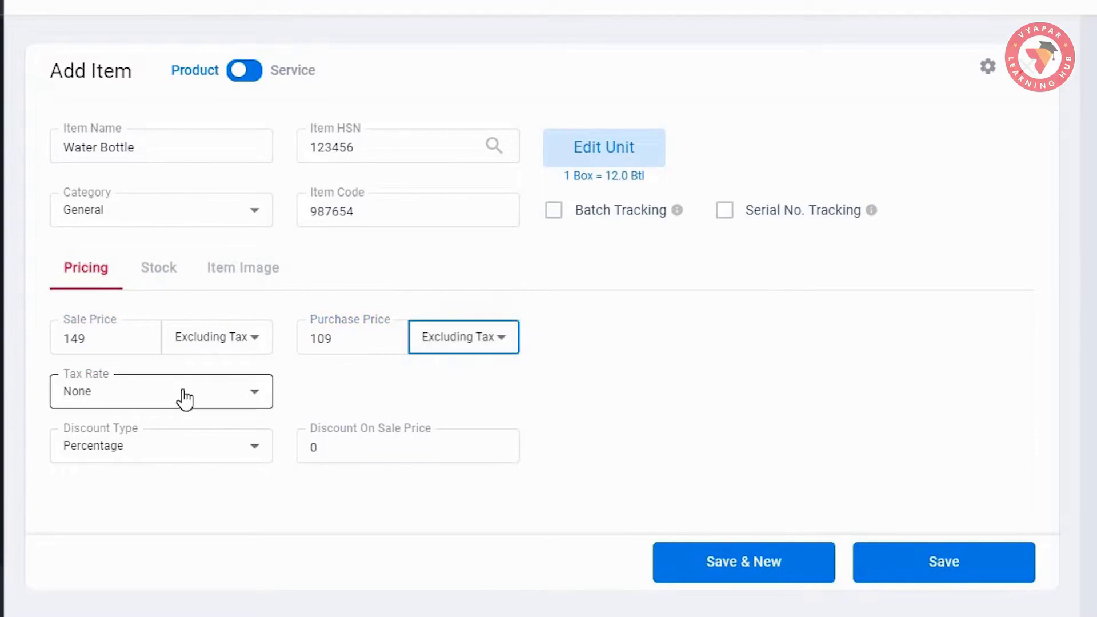
Apply the GST@12% tax rate and a percentage discount on the sale price
click(172, 396)
click(114, 451)
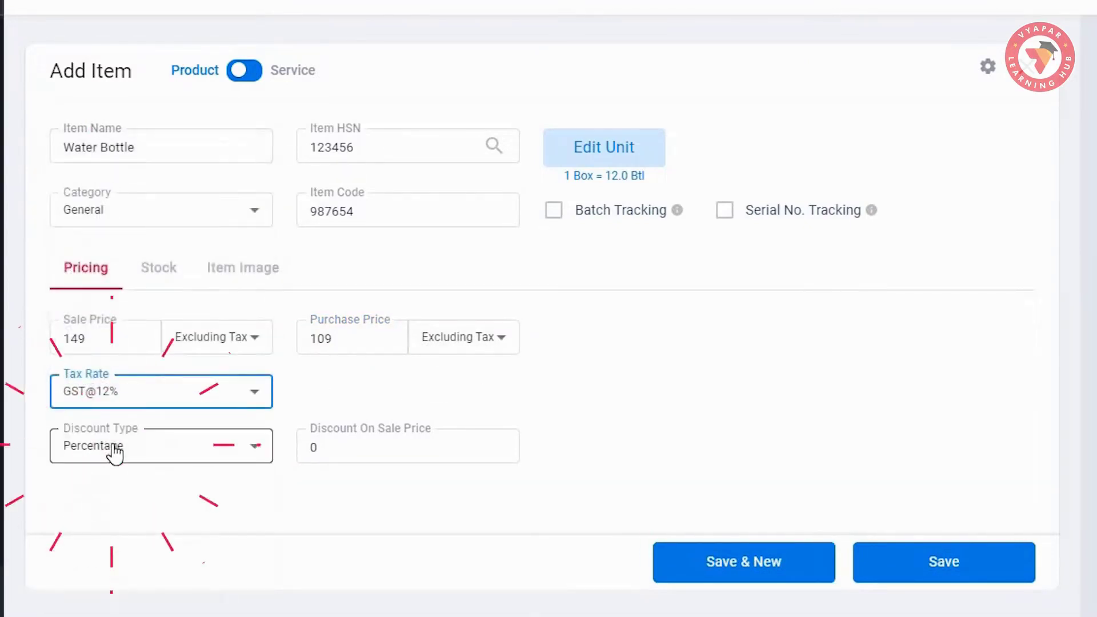
click(253, 454)
click(174, 474)
click(240, 449)
click(164, 422)
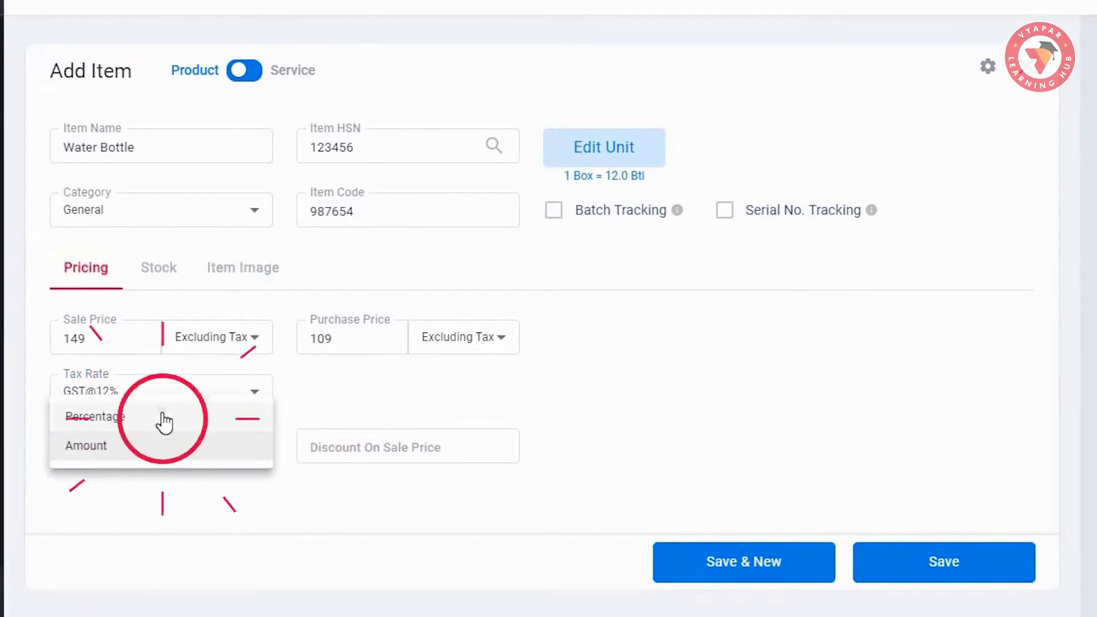
click(366, 449)
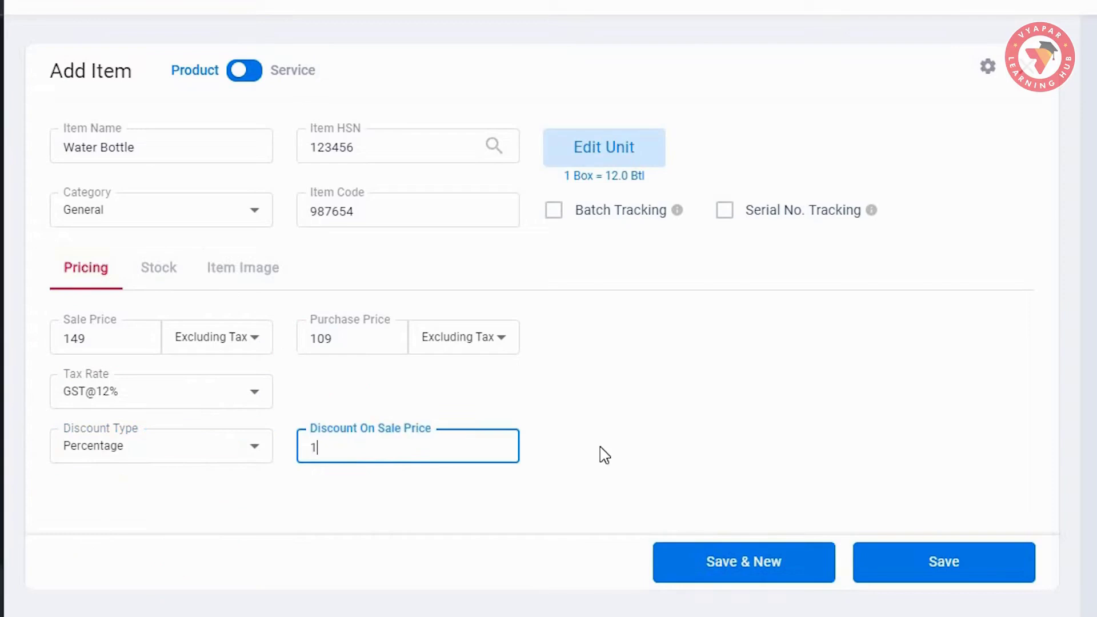
click(175, 275)
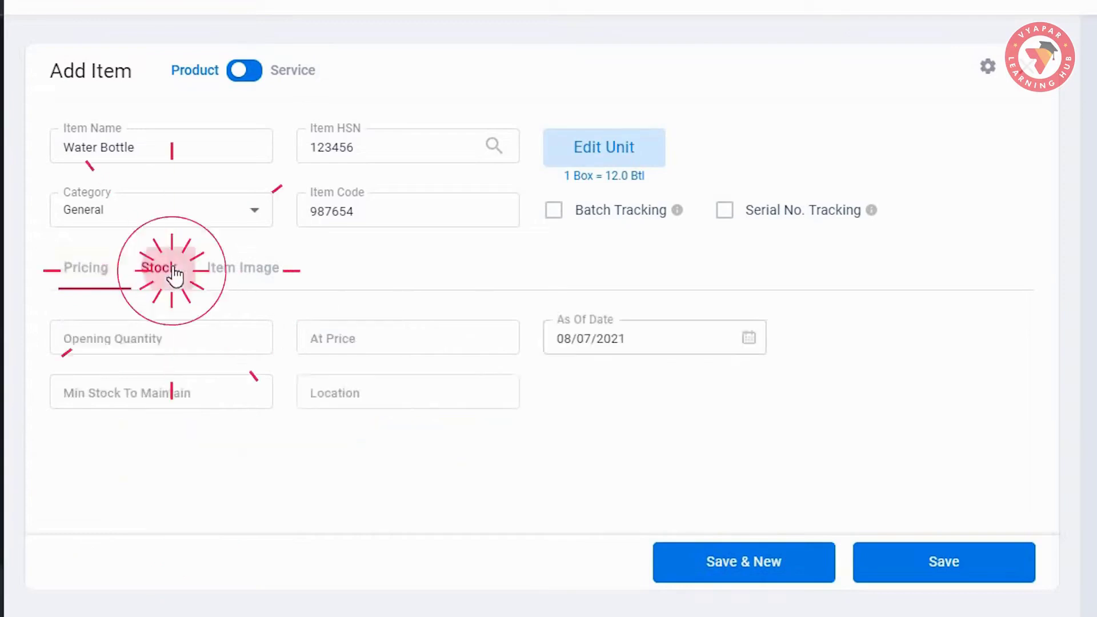
Try batch tracking, opening the batch entry for opening stock with its dates and quantity
click(210, 346)
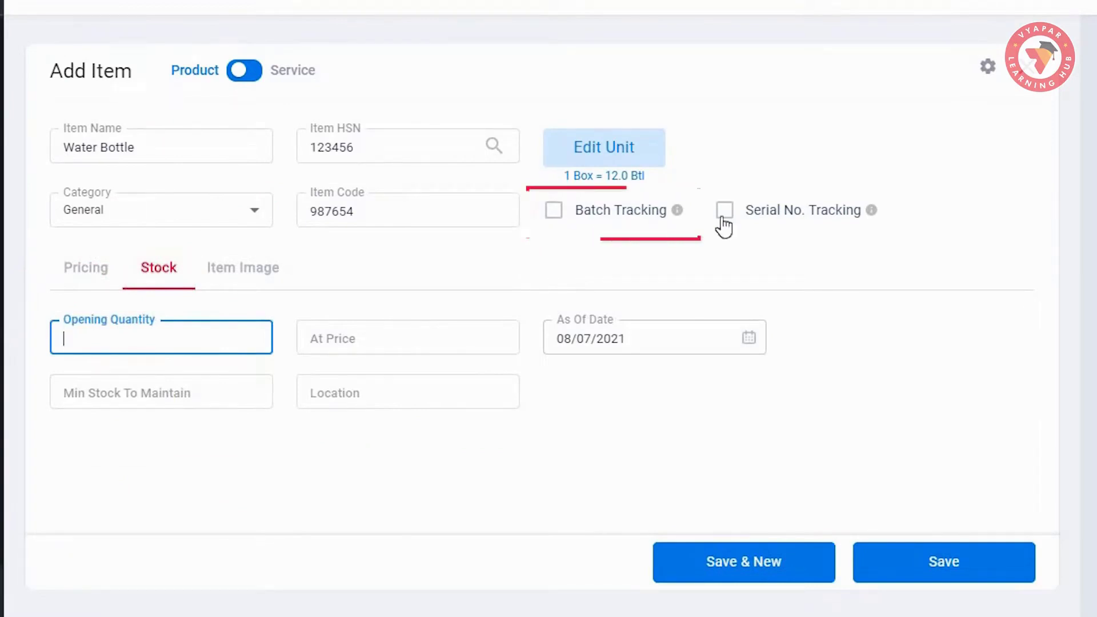
click(554, 212)
click(248, 343)
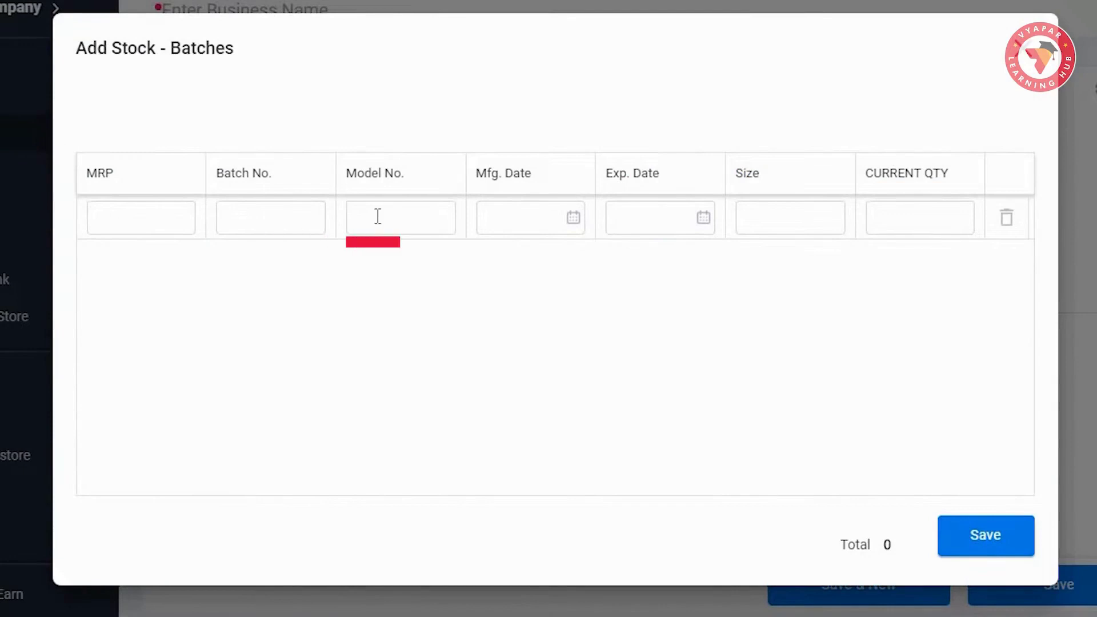
click(523, 216)
click(678, 223)
click(902, 214)
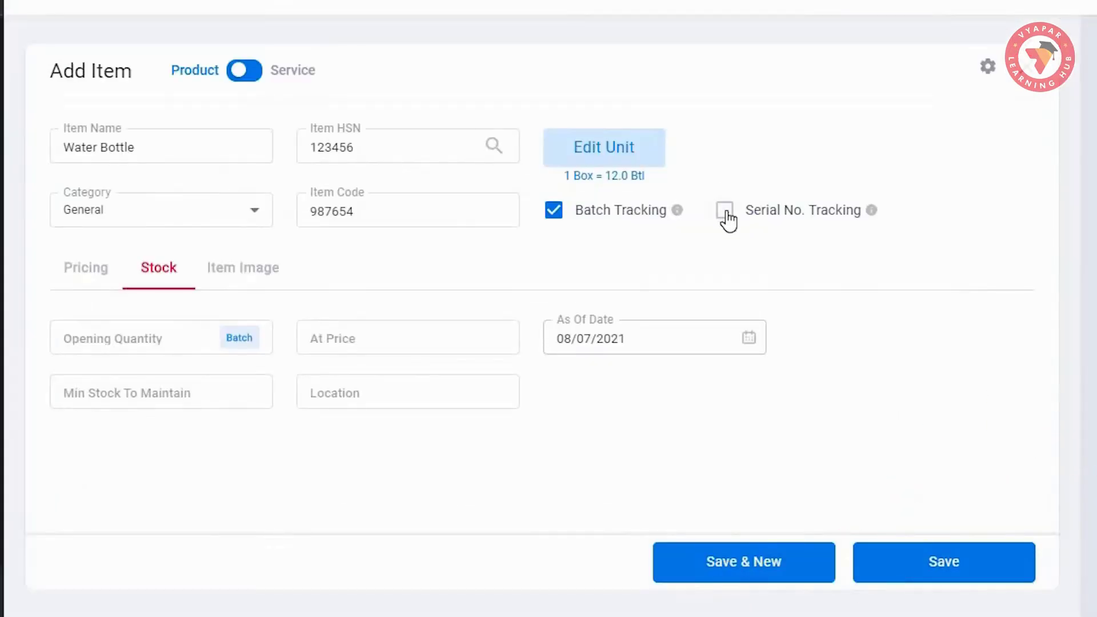
Switch to serial number tracking and save serial 123 as the opening stock
click(725, 211)
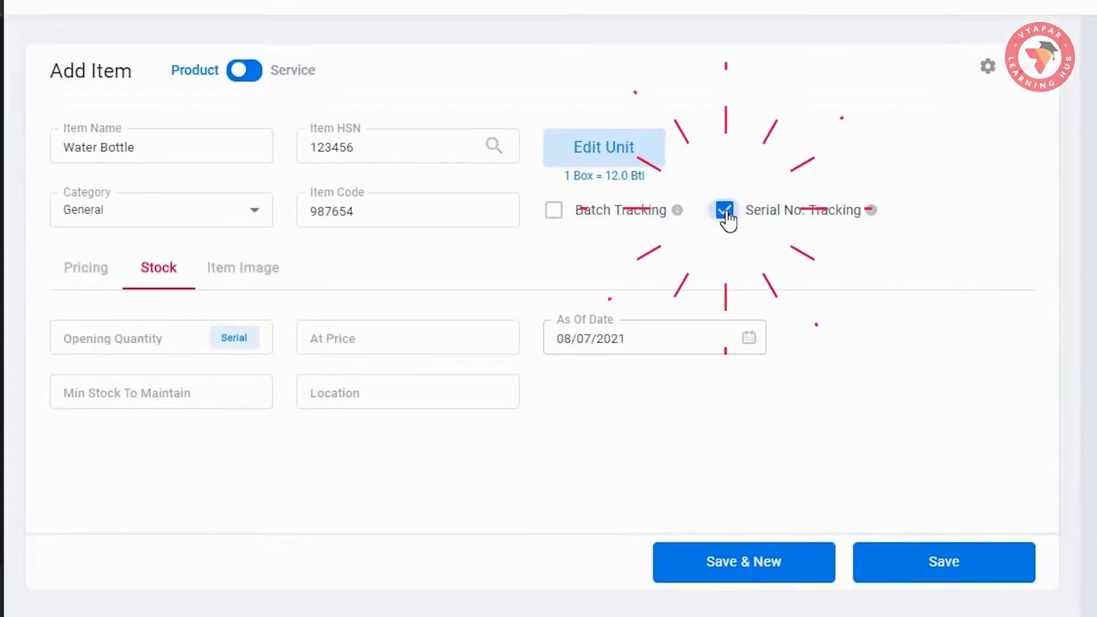
click(238, 338)
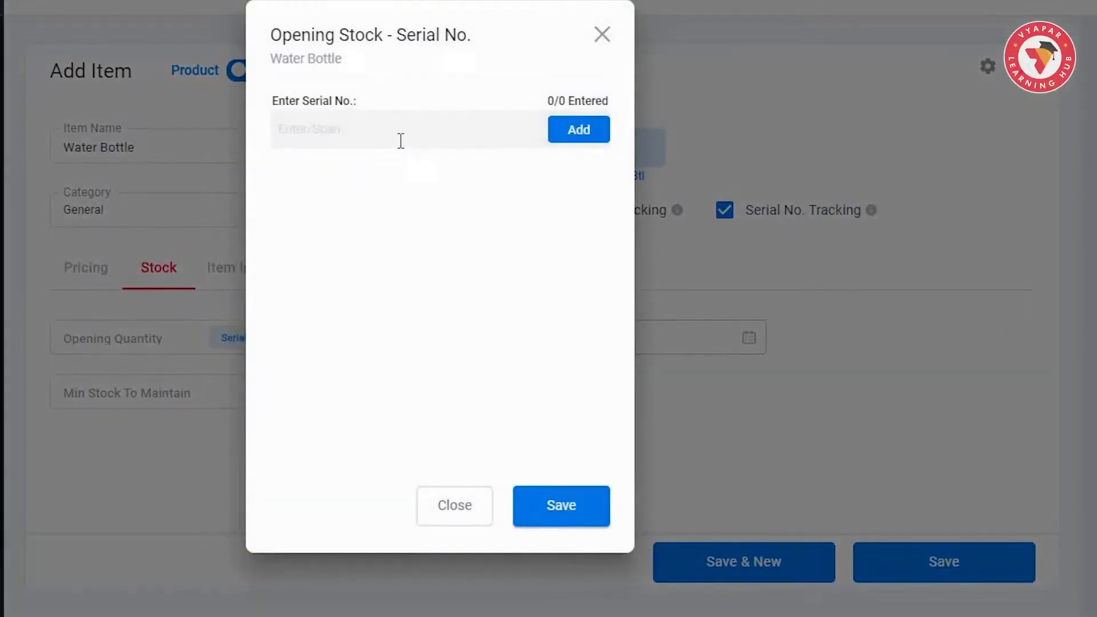
text(123)
click(557, 144)
click(559, 507)
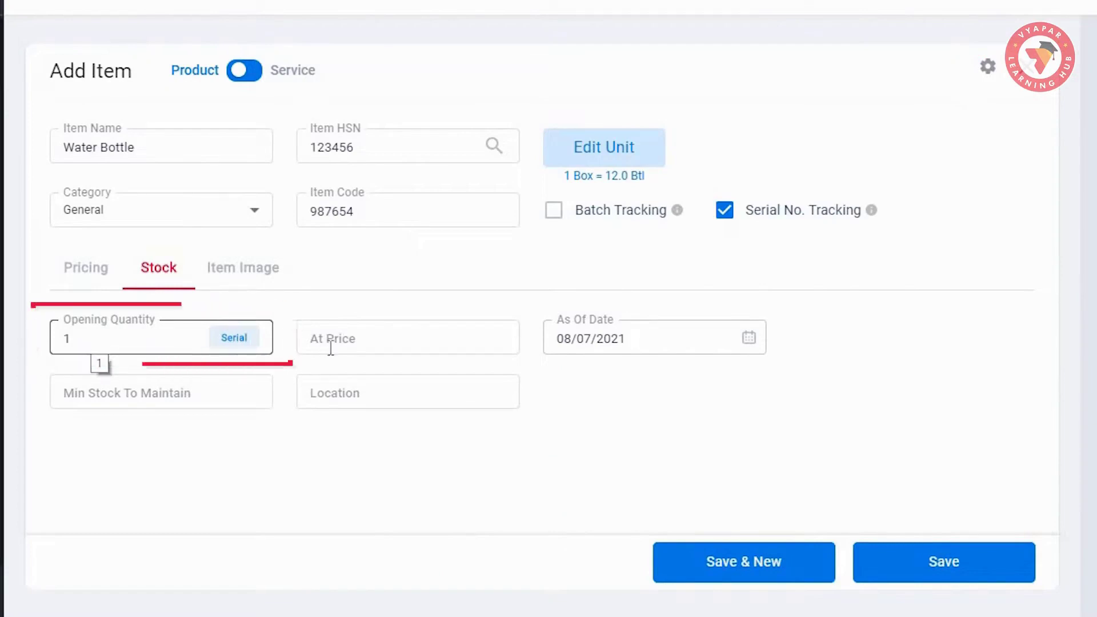
Set opening stock at-price 100, minimum stock 5 and location '2Row, 2AB', keeping the as-of date
click(365, 345)
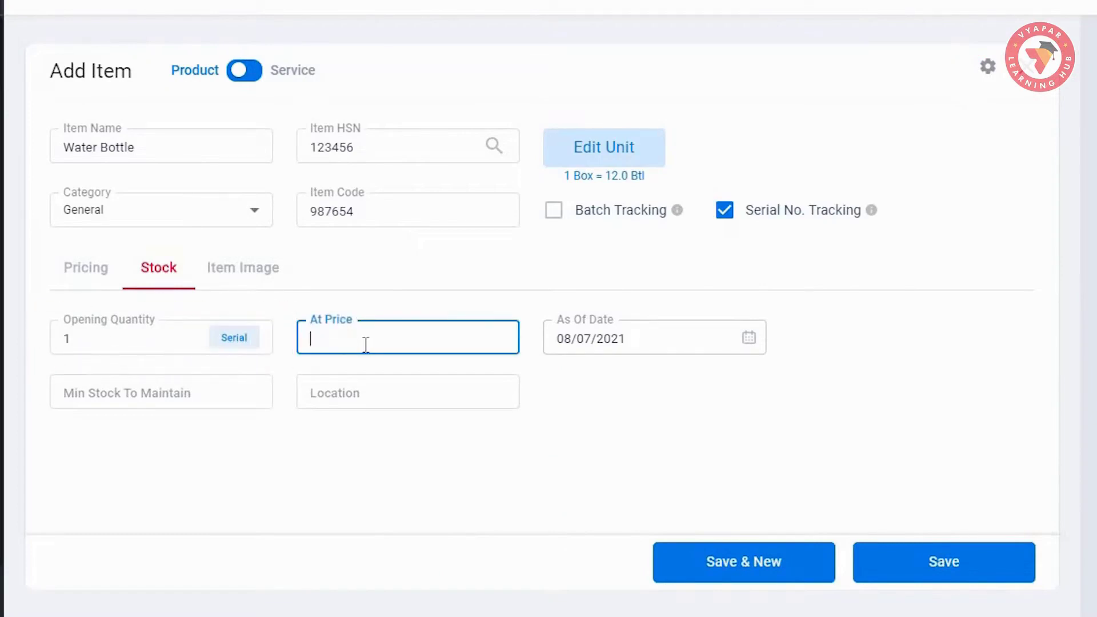
text(100)
click(750, 339)
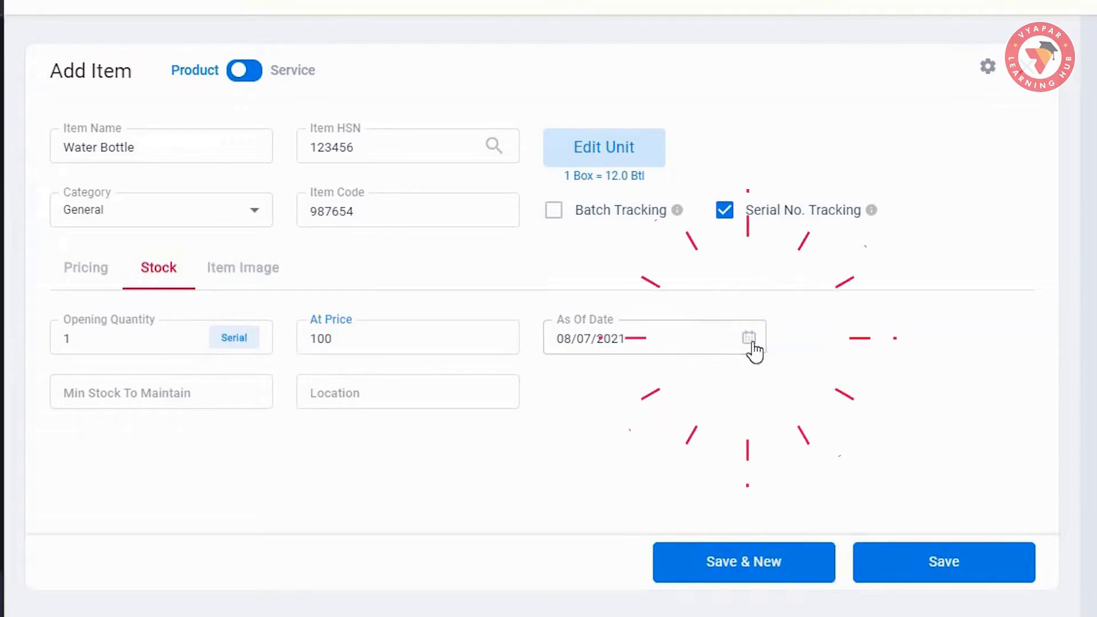
click(302, 491)
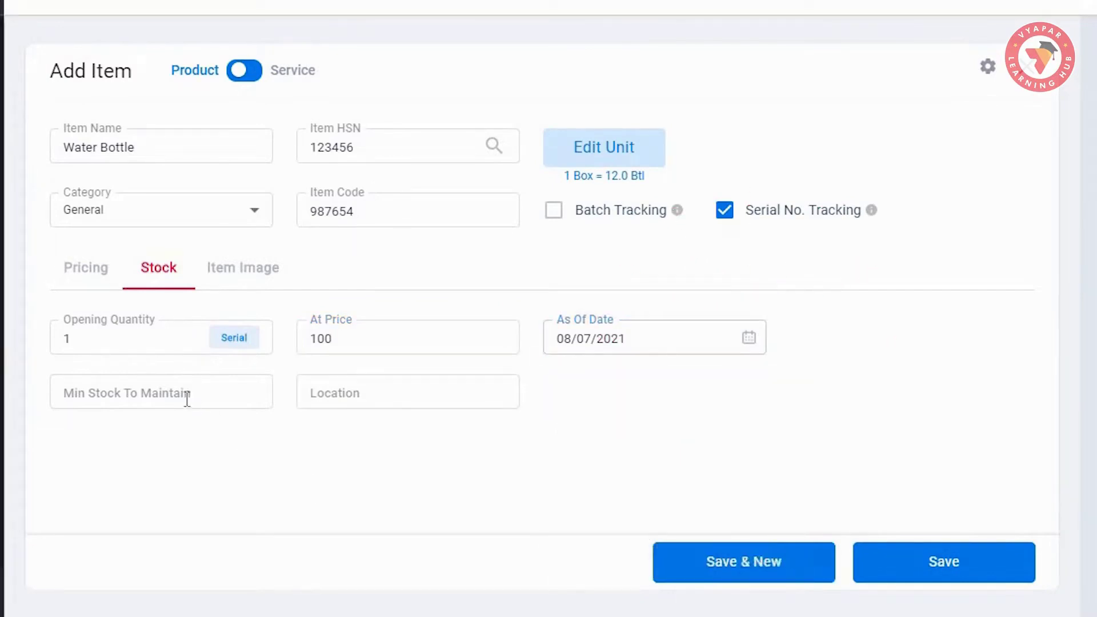
click(176, 392)
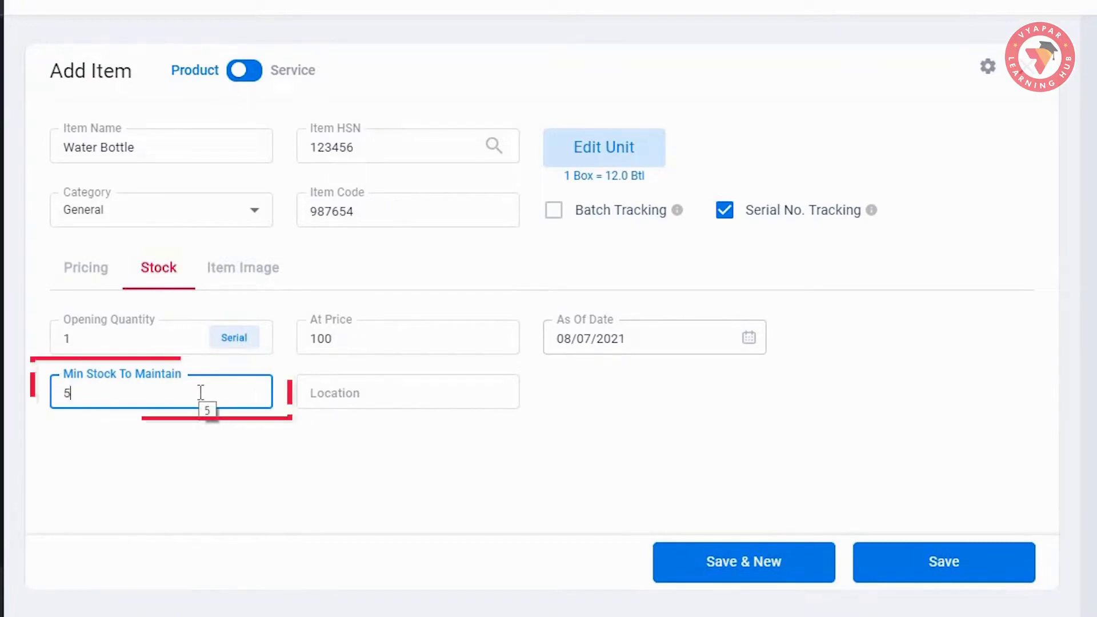
click(395, 394)
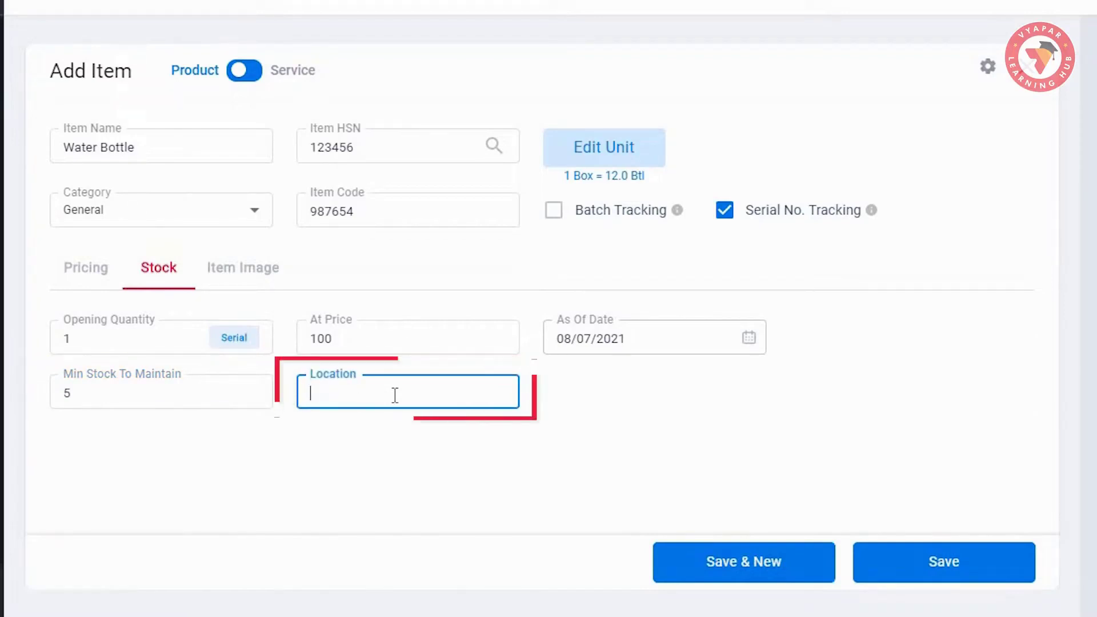
key(BackSpace)
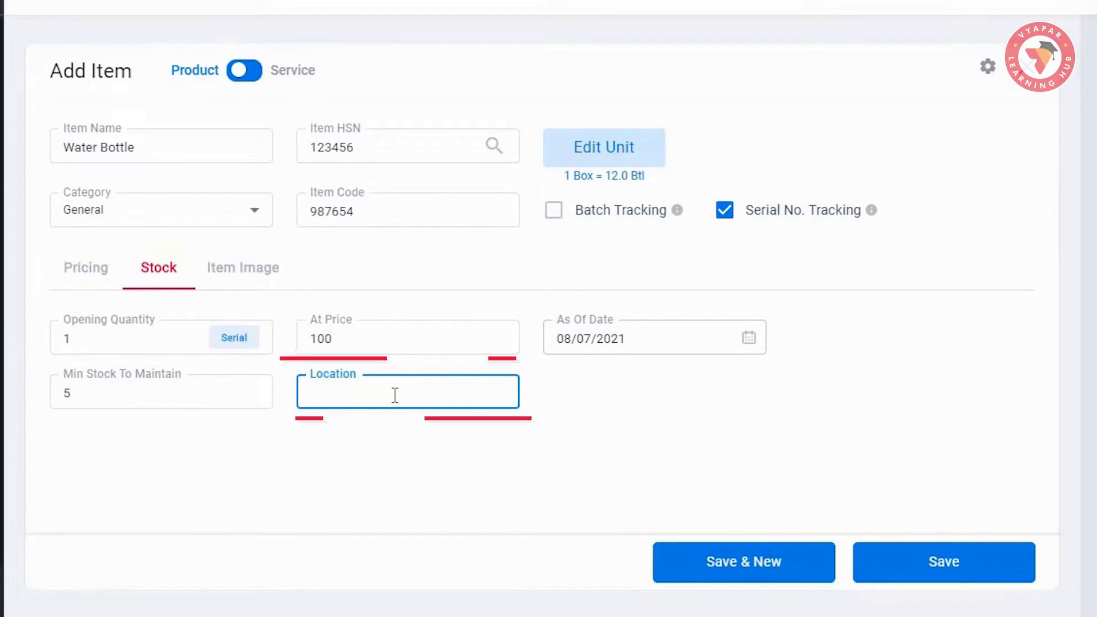
text(2Row,)
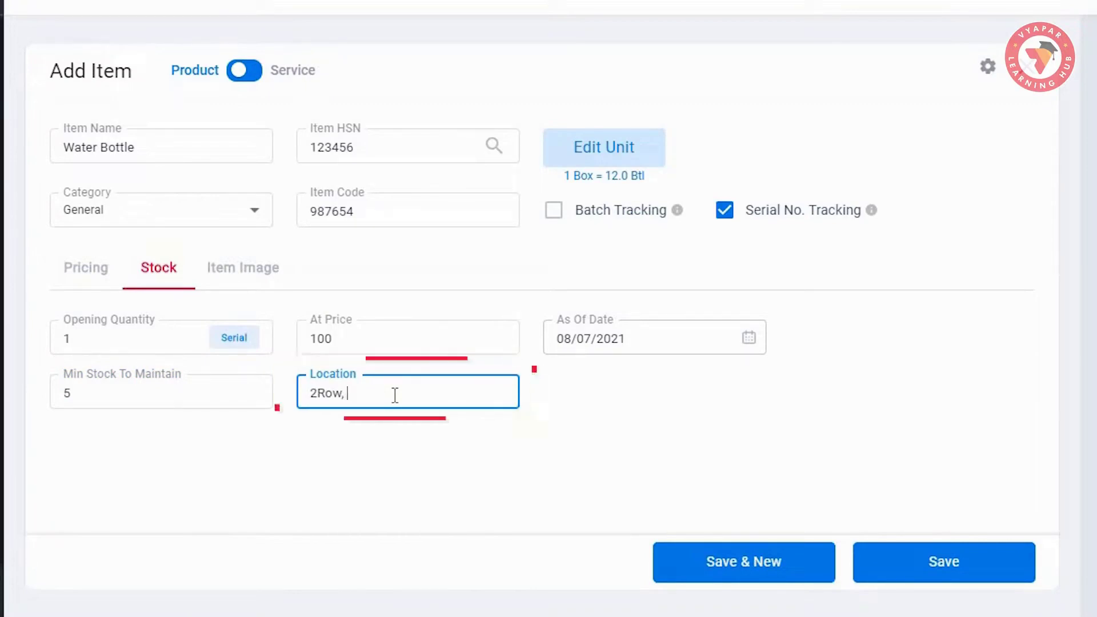
text( 2AB)
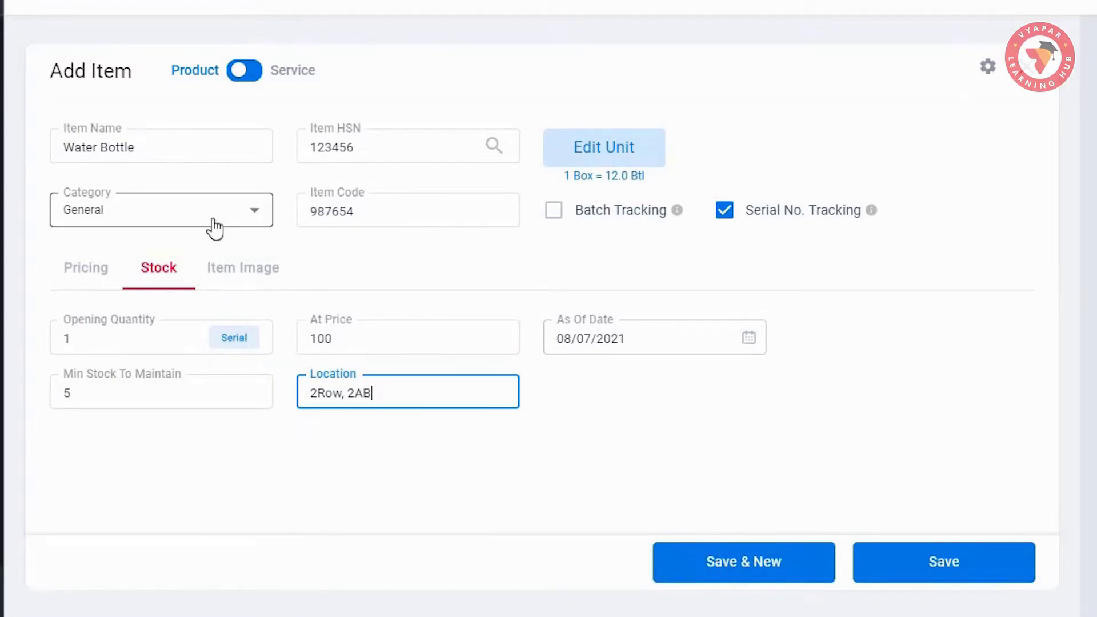
click(244, 272)
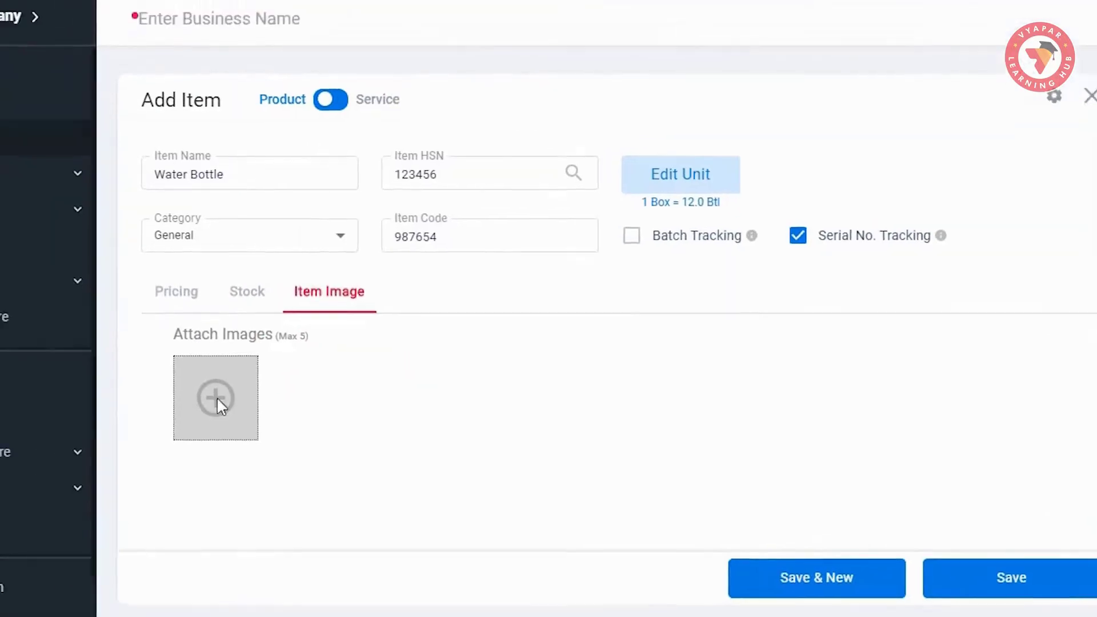
Skip attaching an image and save the Water Bottle item
click(216, 398)
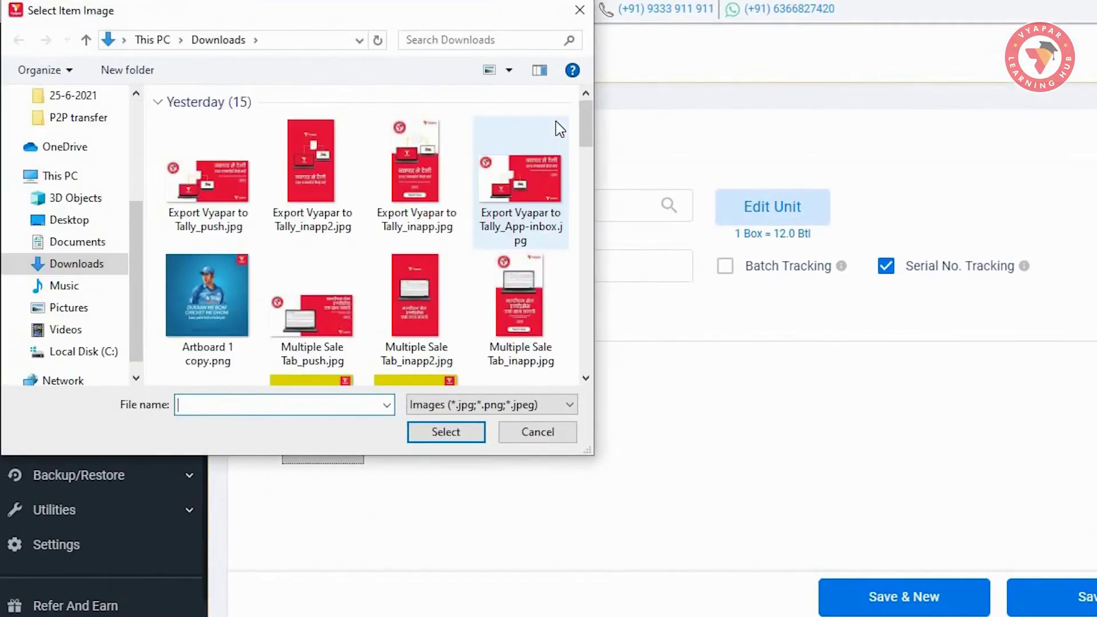
click(580, 10)
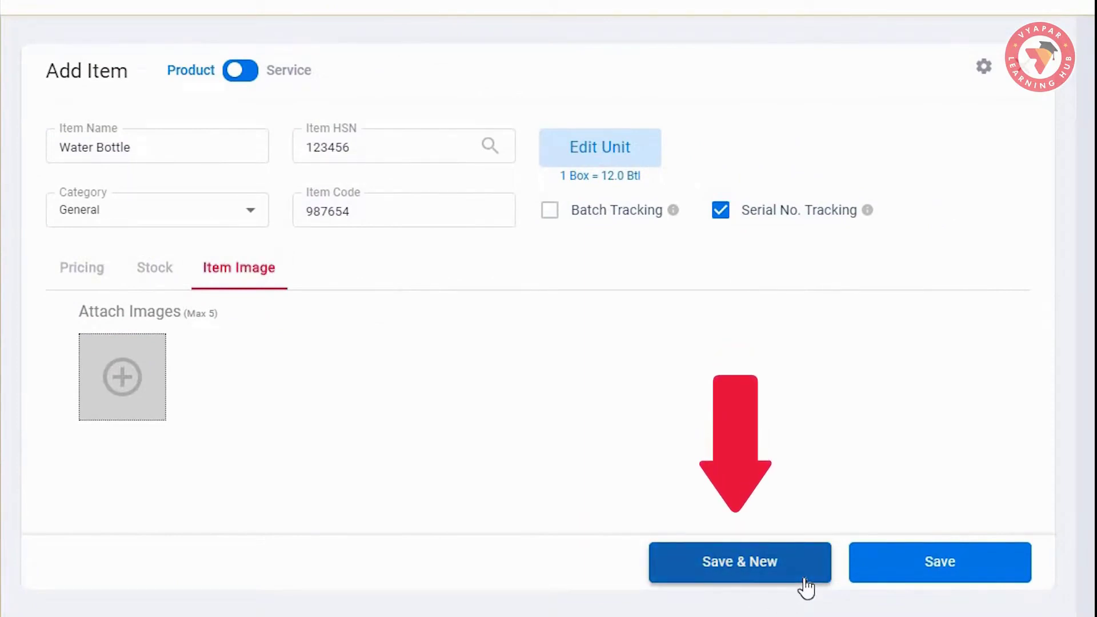
click(897, 579)
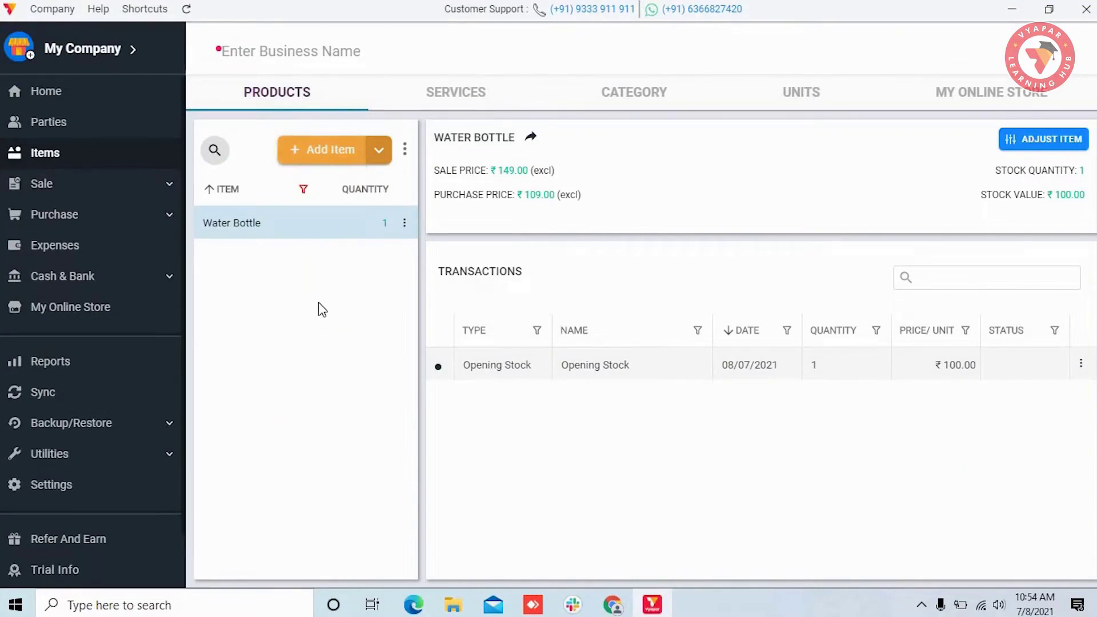
Go to Utilities > Import Items in the sidebar
scroll(108, 389, down, 1)
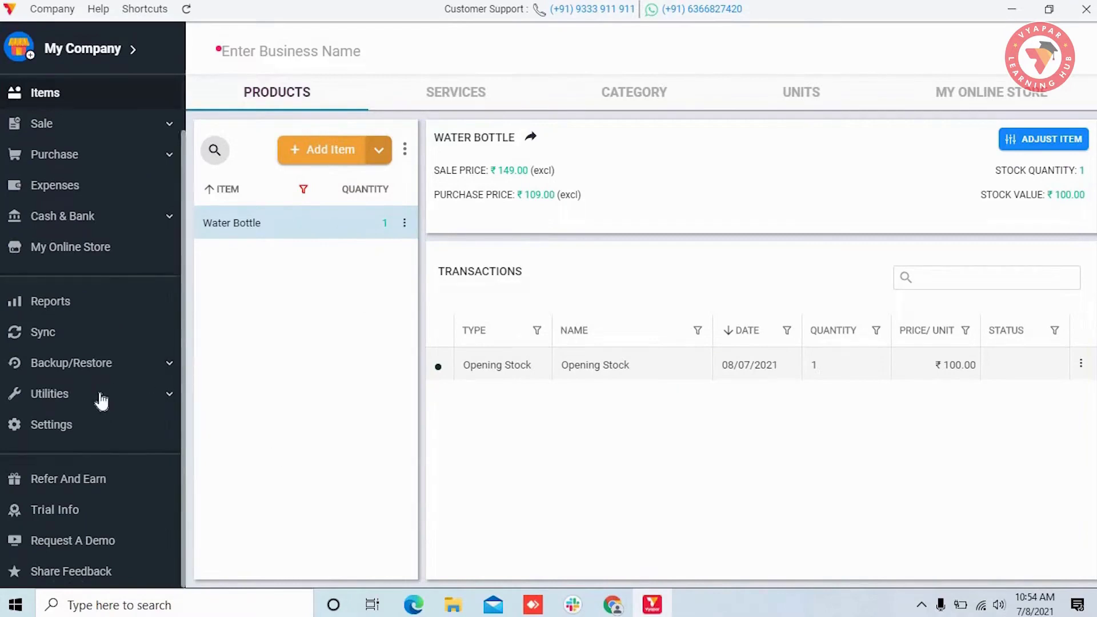
click(120, 394)
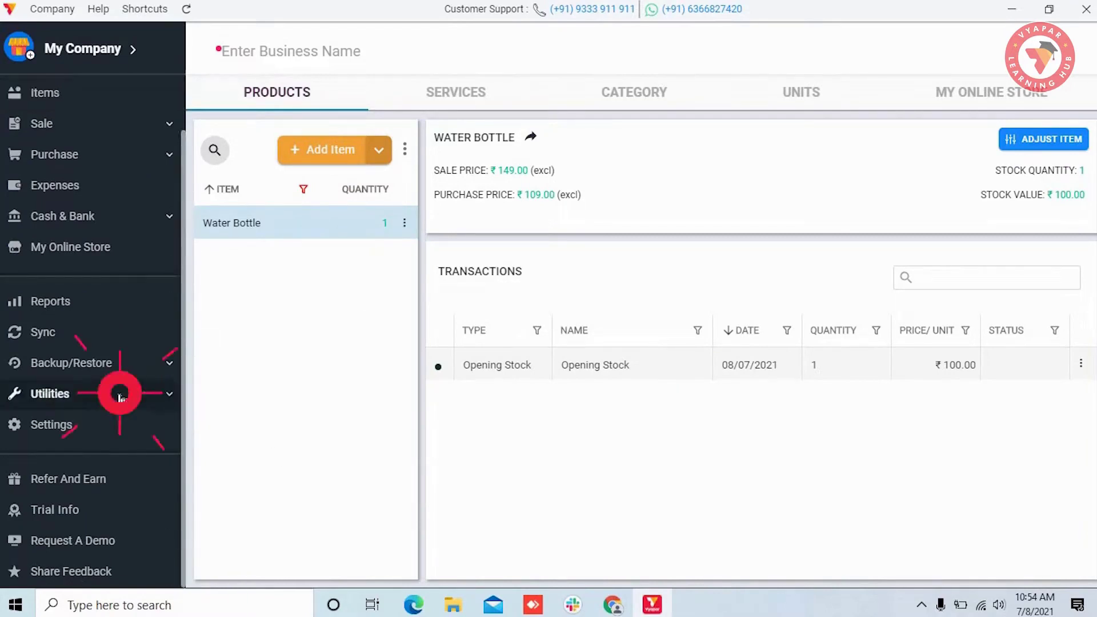
click(94, 449)
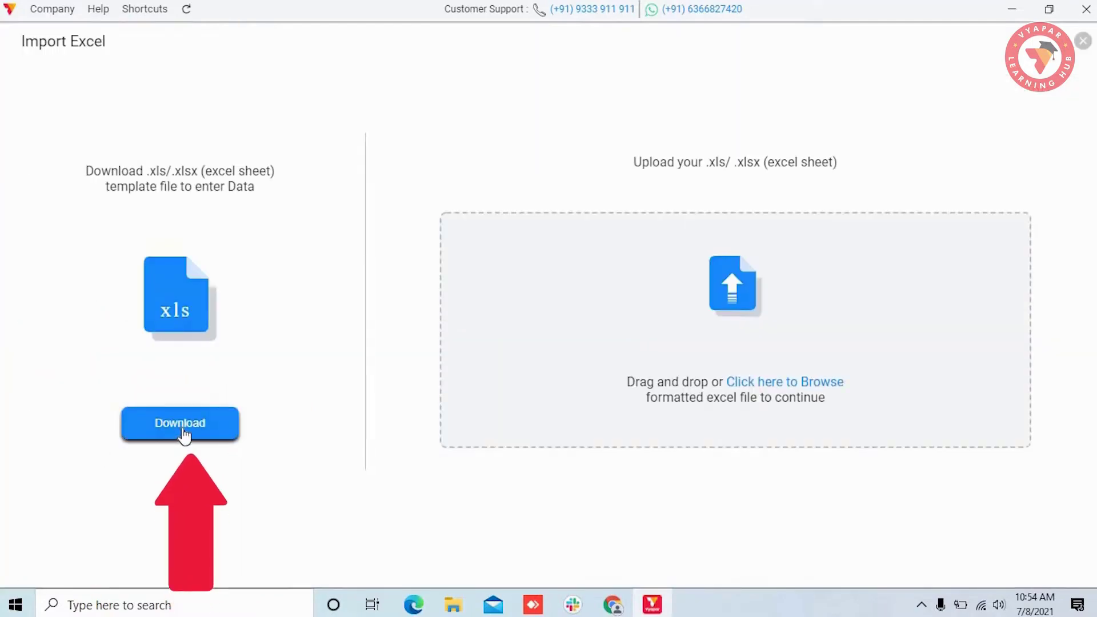
Save the blank item template, then import the 7 valid items from Downloads' Import Items Template.xlsx
click(183, 435)
click(680, 488)
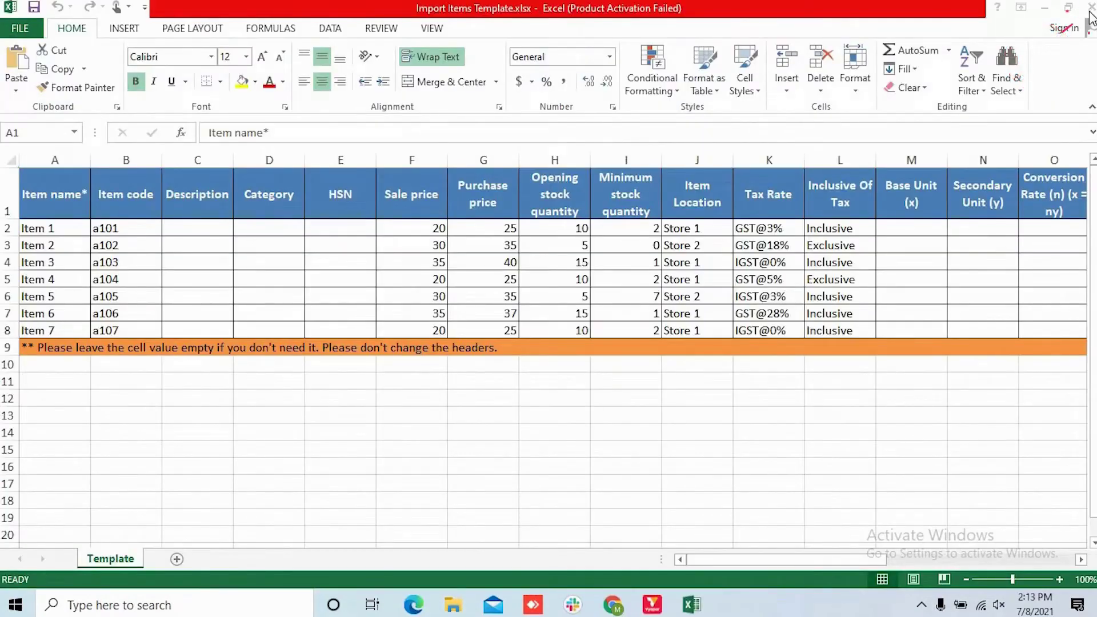
click(1090, 11)
click(769, 384)
click(394, 320)
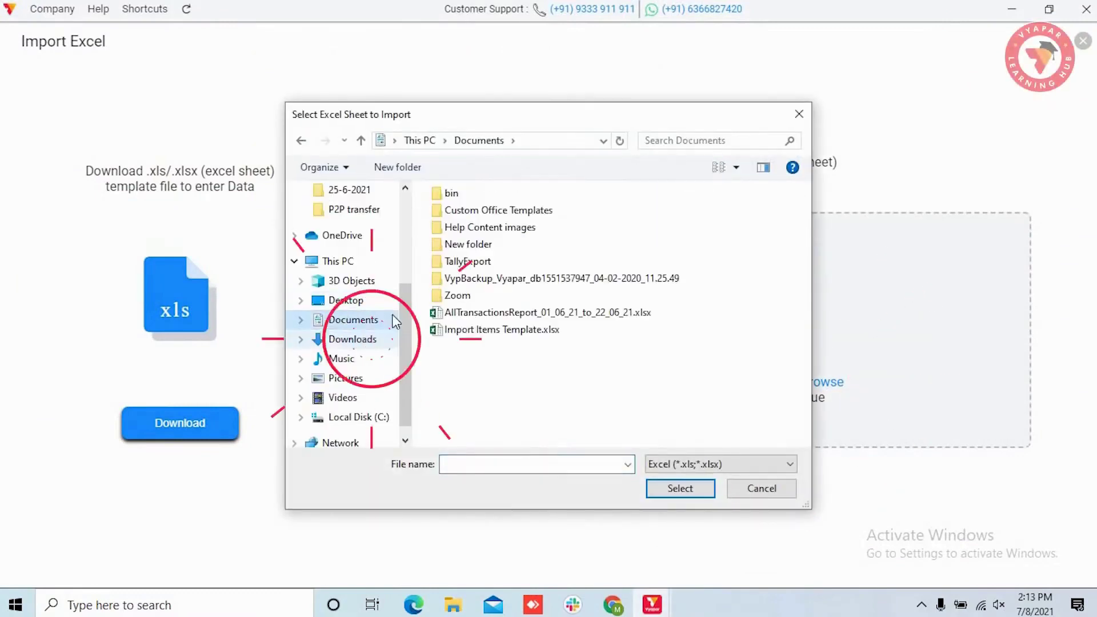
click(353, 339)
click(465, 255)
click(680, 489)
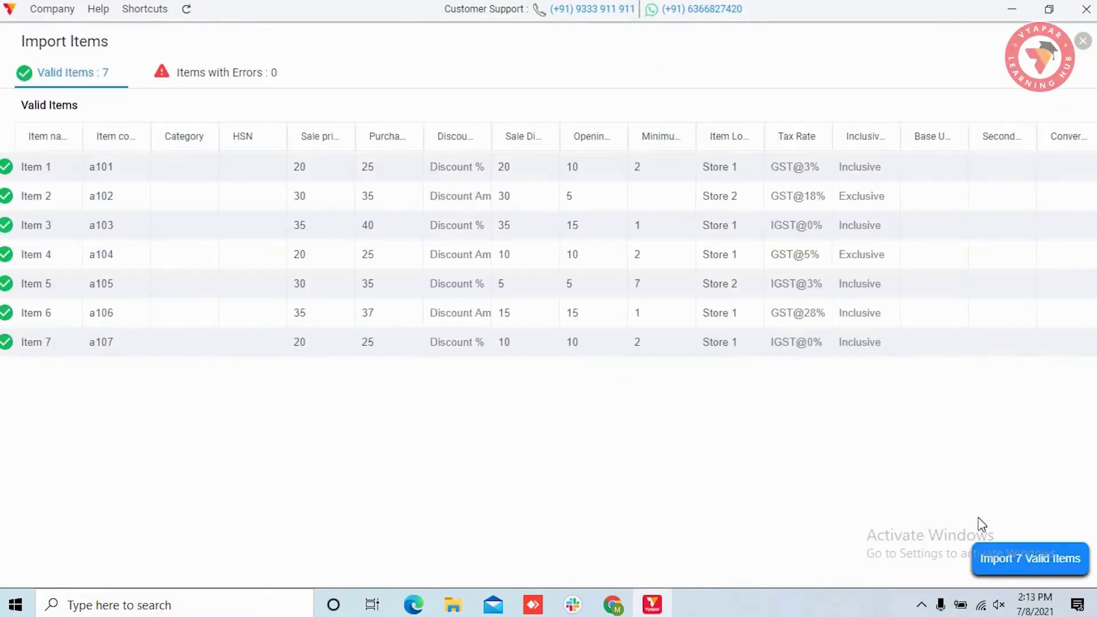
click(1015, 560)
click(665, 342)
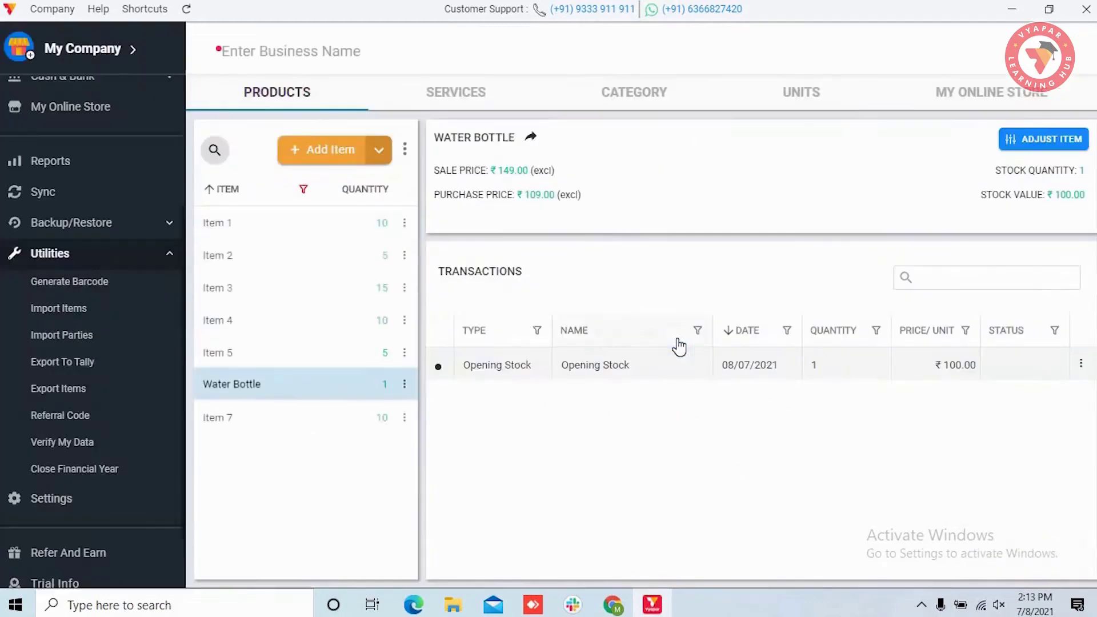